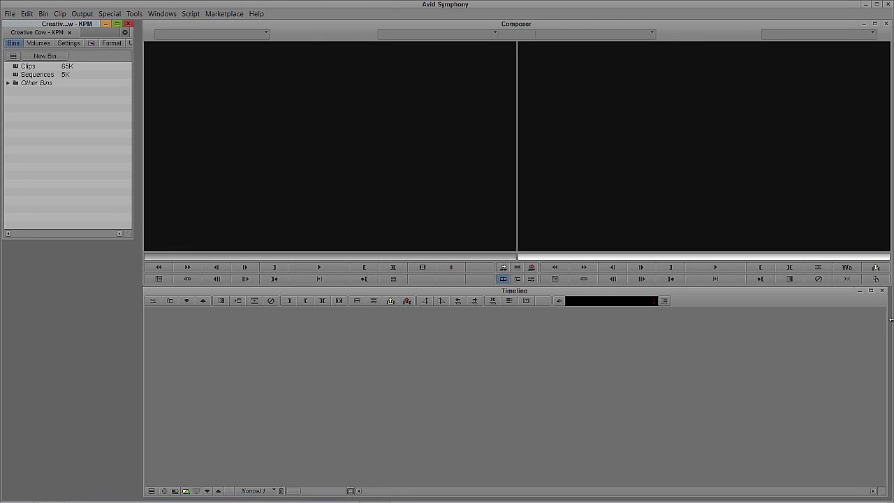
# Open Email from the project's Settings list and move its dialog up and to the left
pyautogui.click(63, 42)
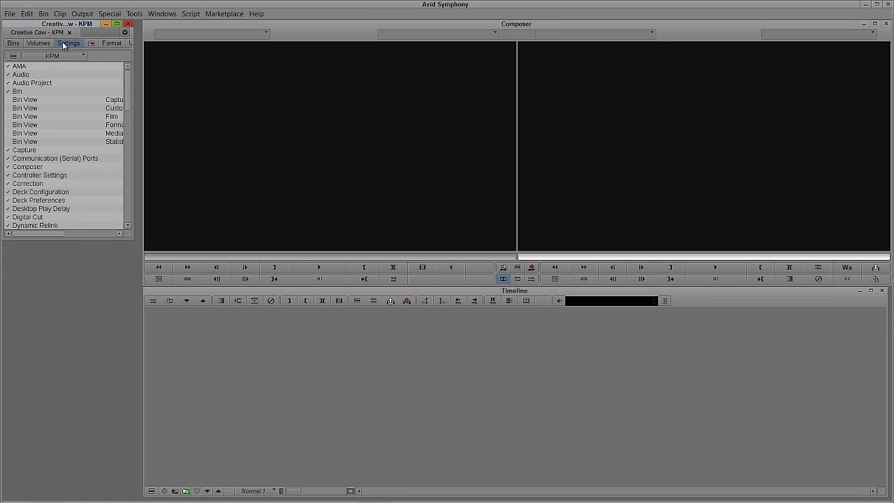
pyautogui.scroll(-5, 32, 161)
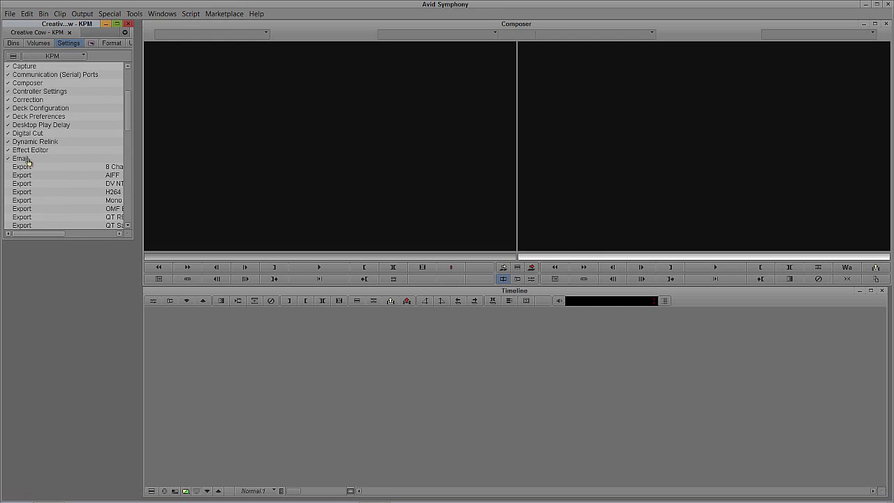
pyautogui.doubleClick(18, 159)
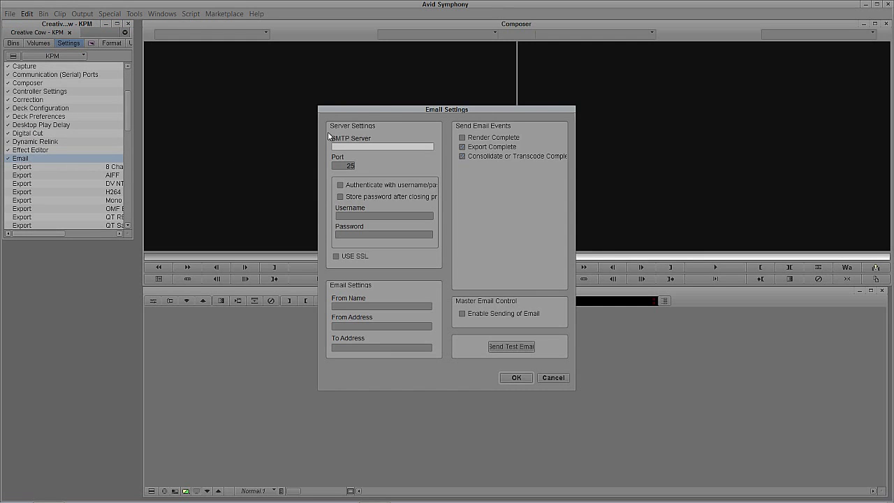
pyautogui.moveTo(378, 111); pyautogui.dragTo(208, 49)
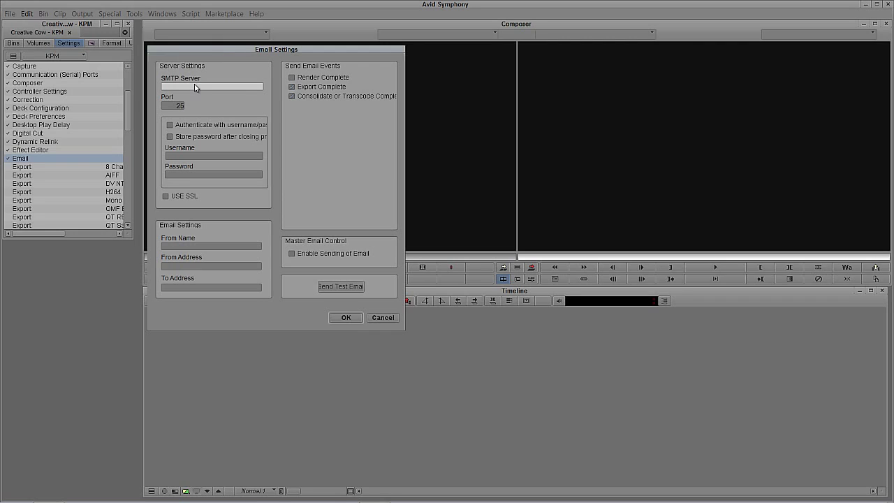
# Set the SMTP server to smtp.gmail.com on port 465
pyautogui.write('smtp.gmail.com')
pyautogui.click(180, 105)
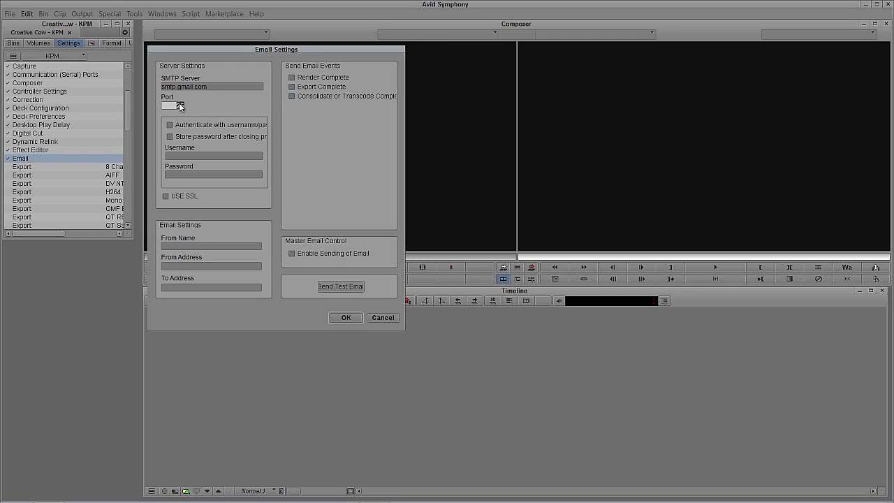
pyautogui.write('465')
pyautogui.click(187, 162)
# Turn on Authenticate and Store password, enter the account username and password, and enable SSL
pyautogui.click(170, 125)
pyautogui.click(170, 136)
pyautogui.click(193, 156)
pyautogui.press('Tab')
pyautogui.write('•••••••••')
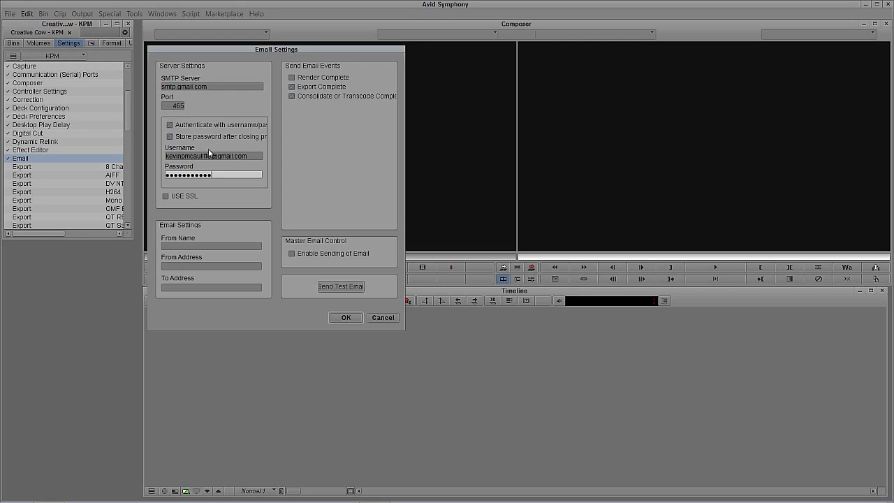
pyautogui.click(167, 195)
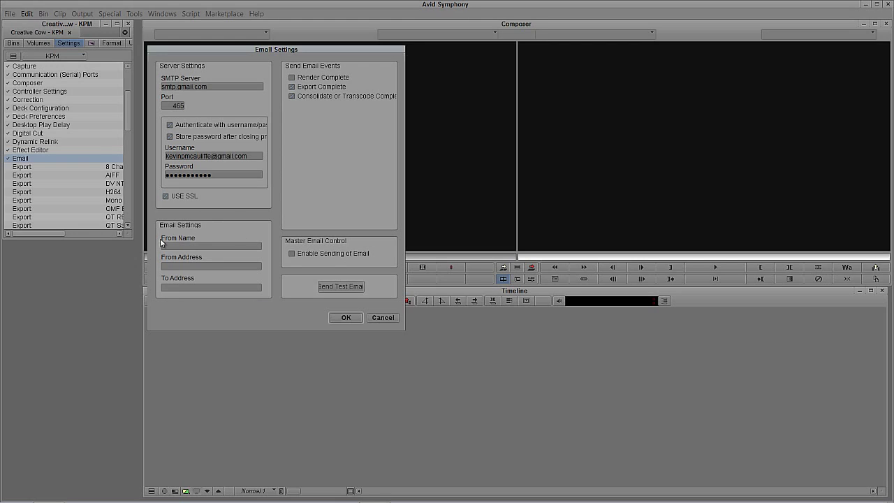
# Enter the sender's display name and the sender e-mail address
pyautogui.click(180, 245)
pyautogui.write("Kevin's Symphony")
pyautogui.click(218, 266)
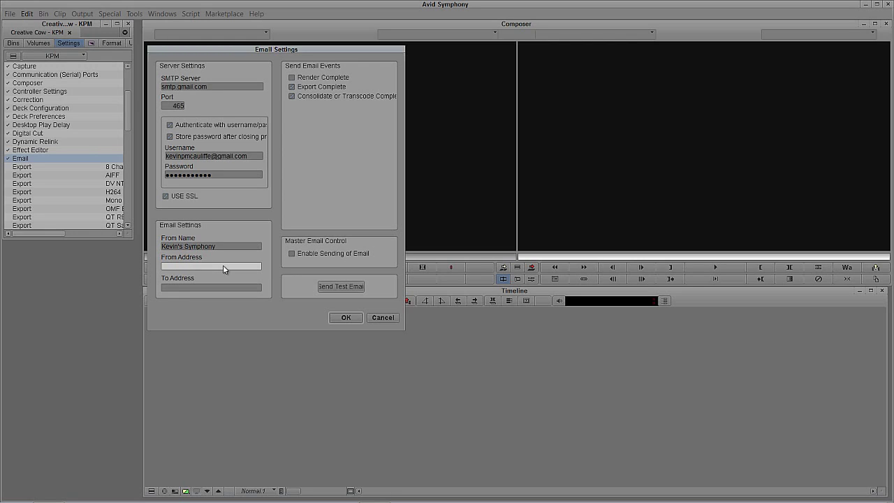
# Fill in the recipient e-mail address and tick Render Complete
pyautogui.press('Tab')
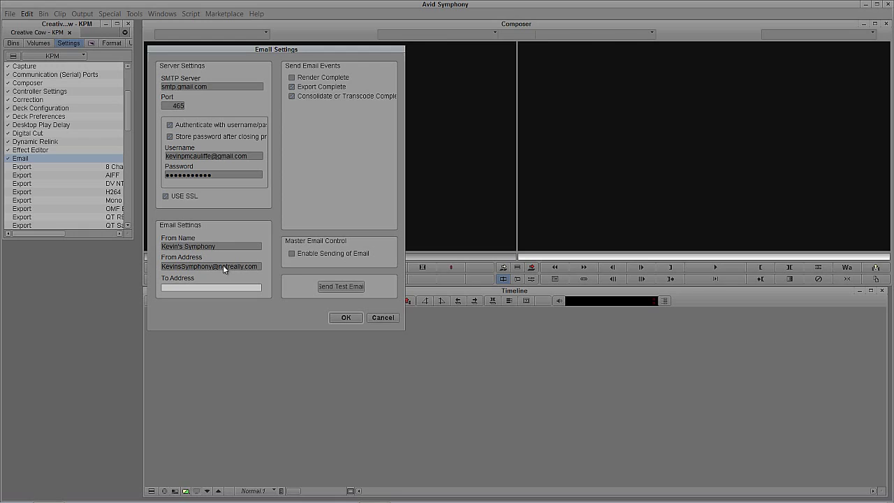
pyautogui.click(318, 78)
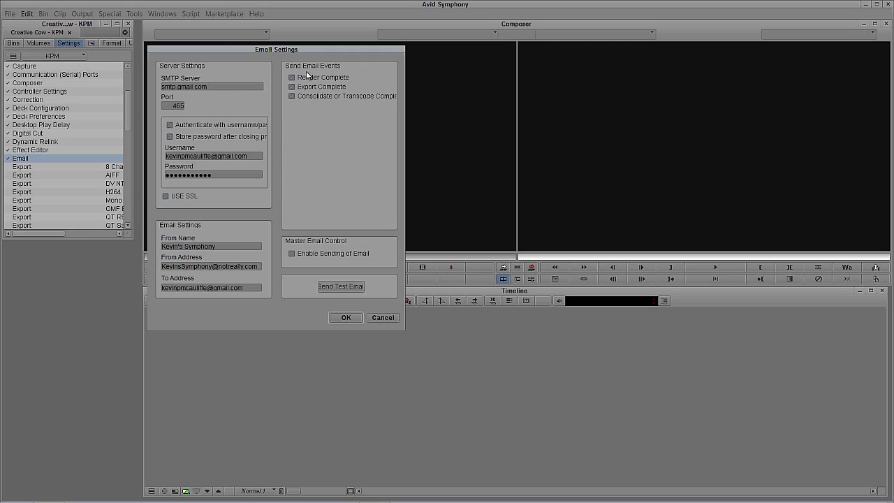
# Untick Export Complete alerts, send a test email and dismiss the resulting notice
pyautogui.click(291, 87)
pyautogui.click(334, 287)
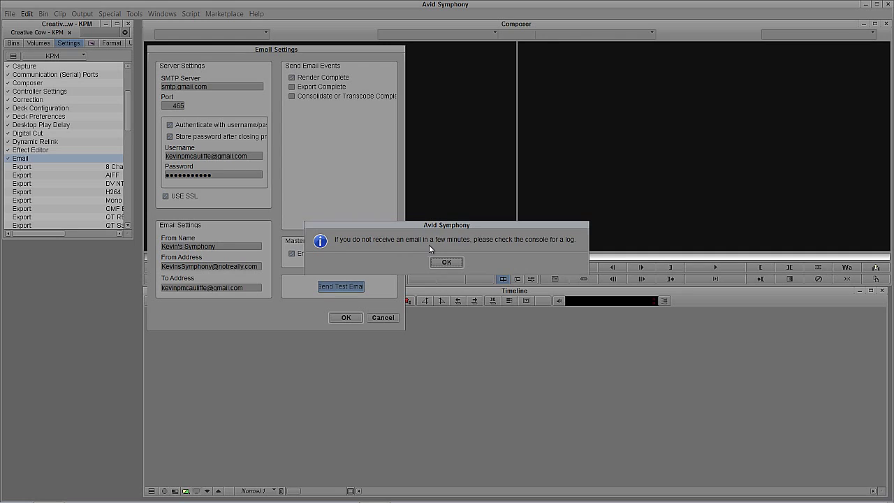
pyautogui.click(447, 262)
# Save the Email Settings with OK and bring up the Console with Ctrl+6
pyautogui.click(352, 318)
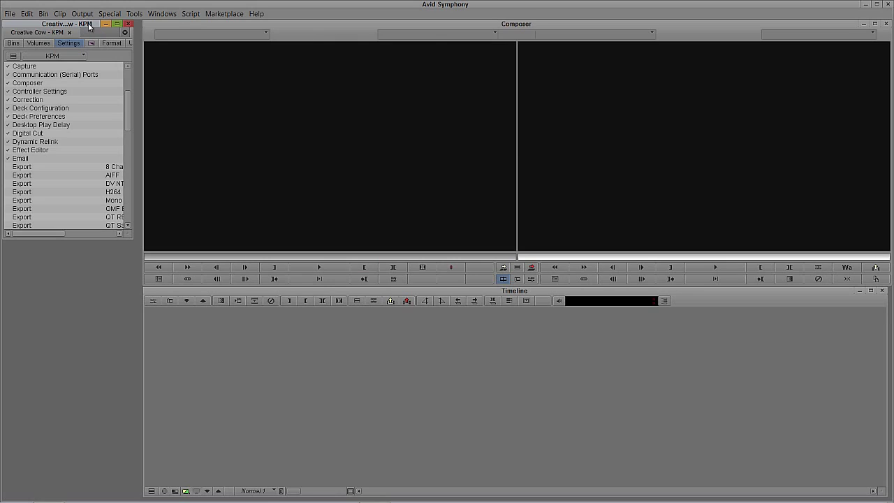
pyautogui.hotkey('ctrl', '6')
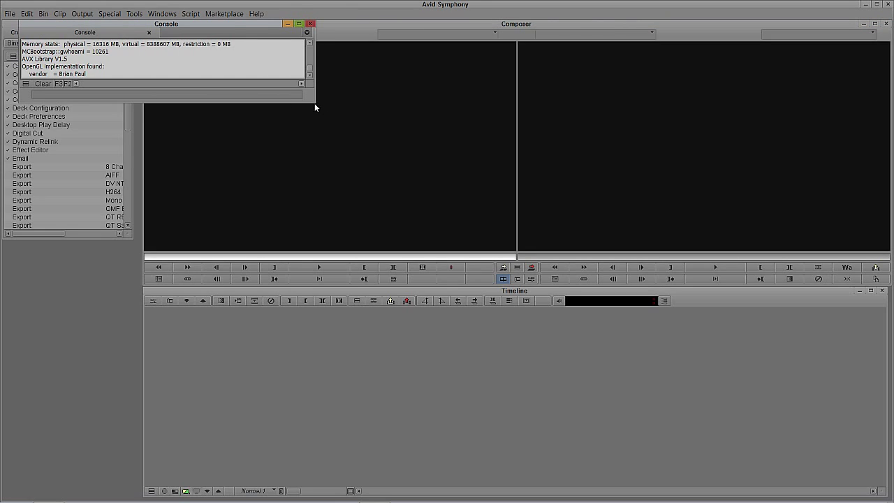
# Enlarge the Console, scroll its log to find the test mail lines, then close it
pyautogui.moveTo(315, 104); pyautogui.dragTo(378, 211)
pyautogui.scroll(-10, 365, 152)
pyautogui.moveTo(371, 87); pyautogui.dragTo(370, 178)
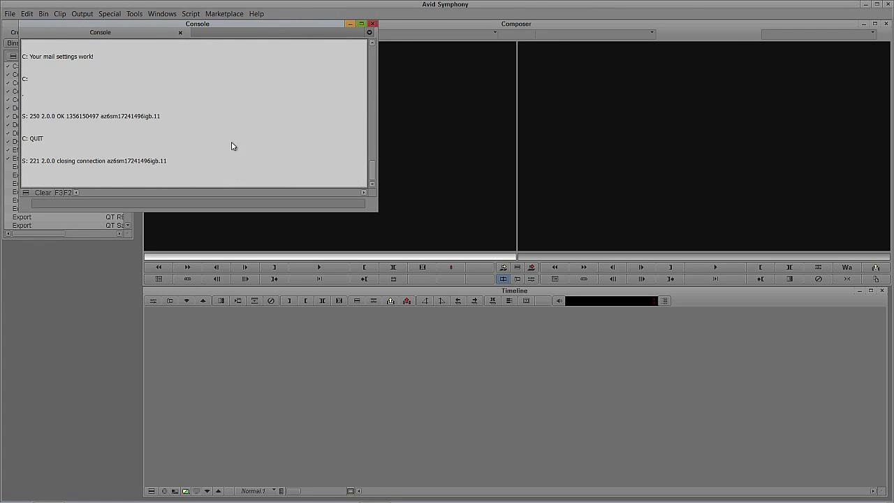
pyautogui.scroll(5, 167, 126)
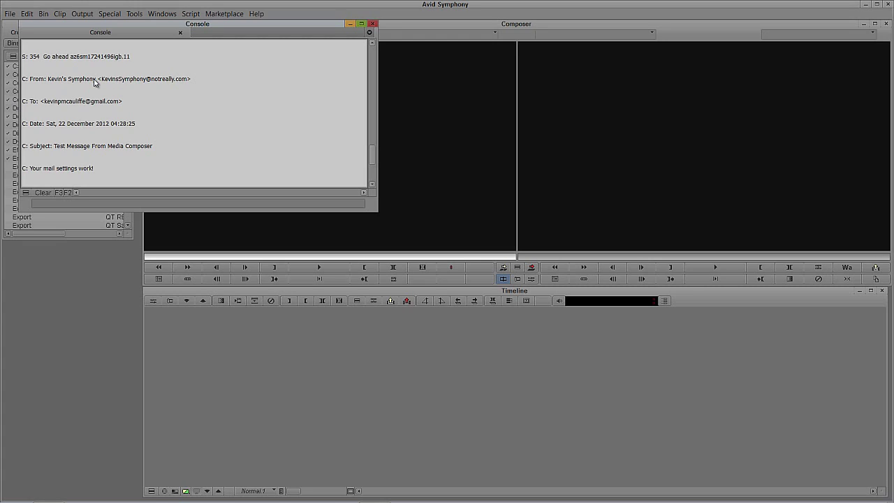
pyautogui.click(372, 24)
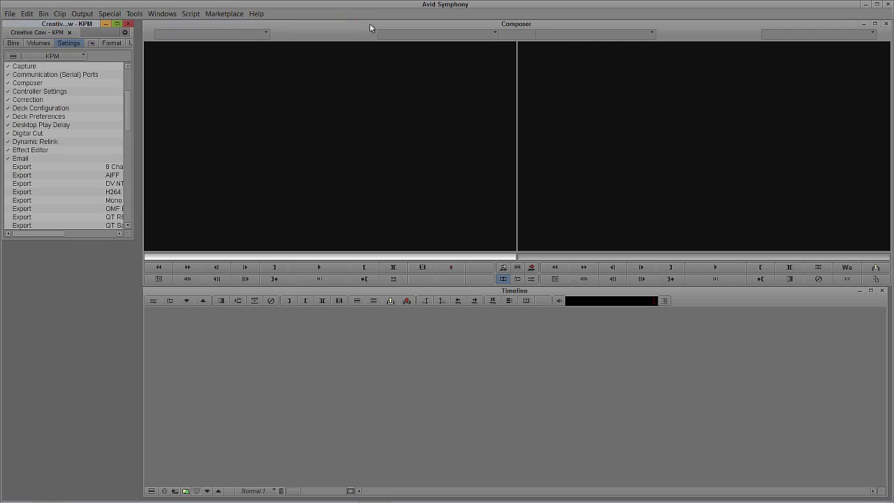
pyautogui.doubleClick(18, 159)
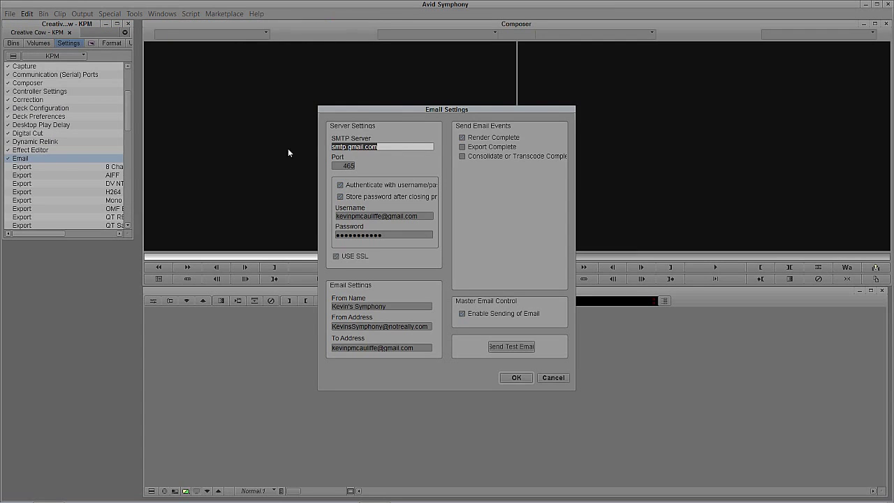
pyautogui.moveTo(417, 110); pyautogui.dragTo(259, 79)
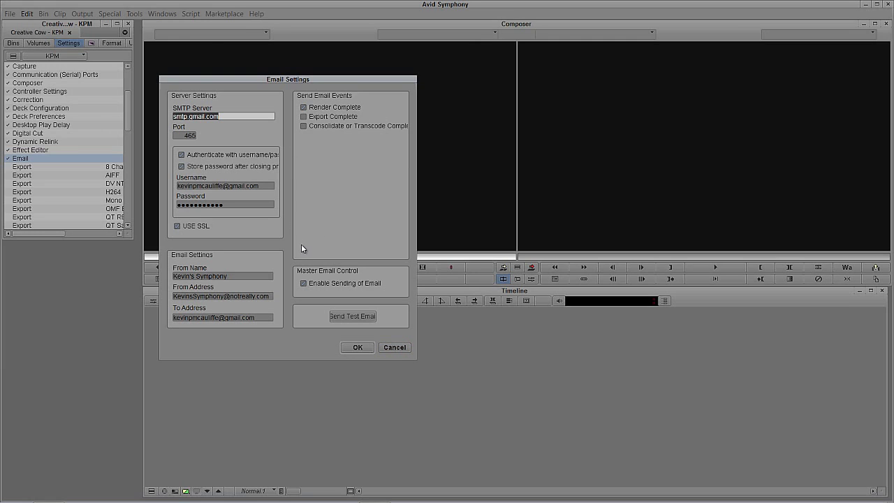
pyautogui.click(357, 347)
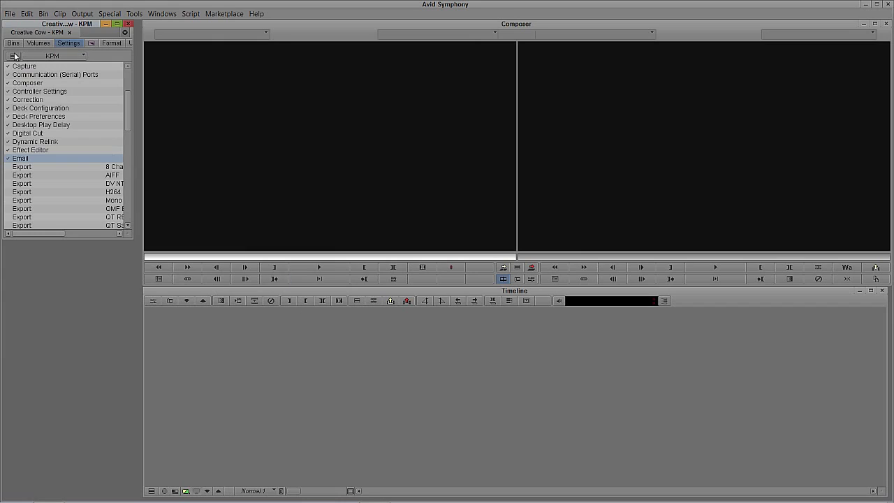
# Open the Motocross bin under Other Bins and load clip 000944_VTXHD.mov into the Source monitor
pyautogui.click(13, 43)
pyautogui.doubleClick(14, 75)
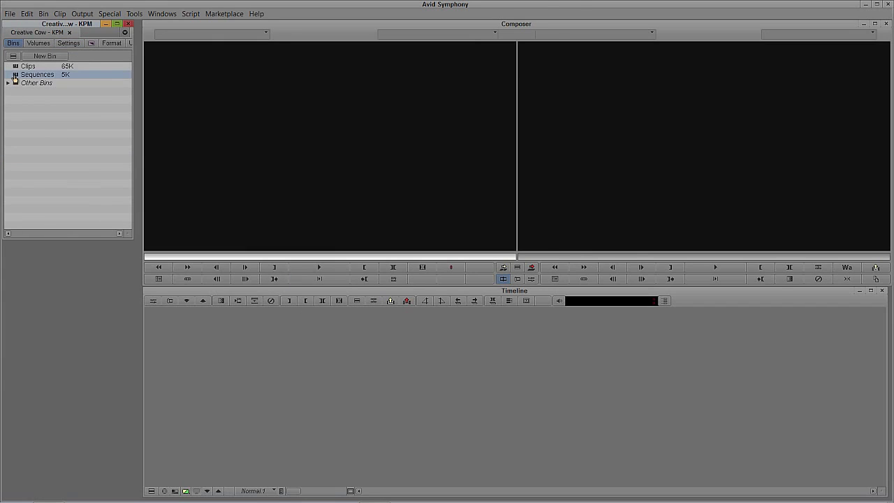
pyautogui.click(8, 83)
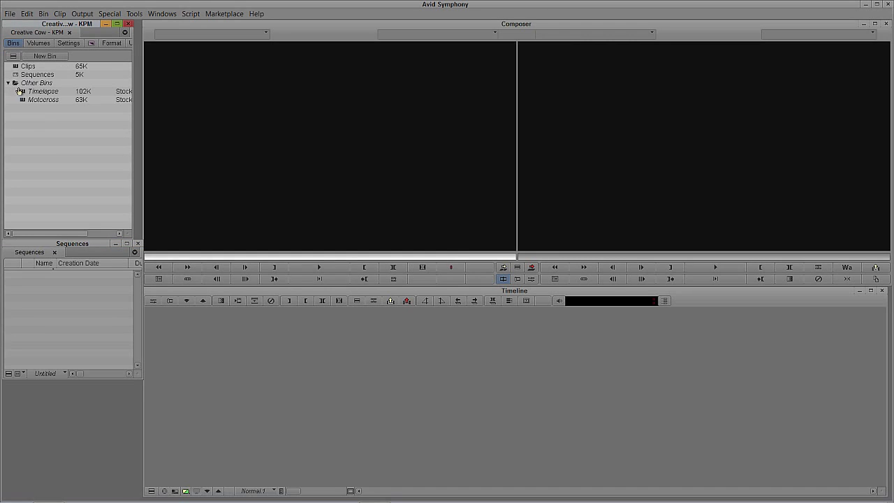
pyautogui.doubleClick(23, 99)
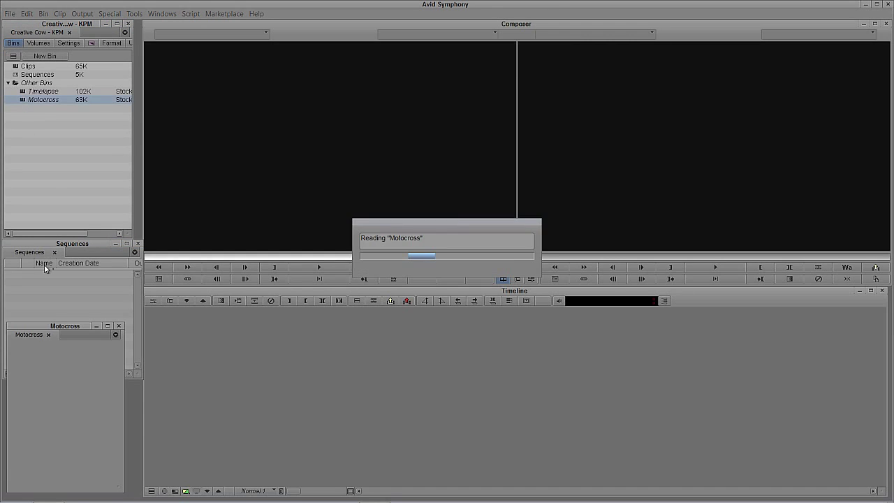
pyautogui.moveTo(30, 361); pyautogui.dragTo(296, 202)
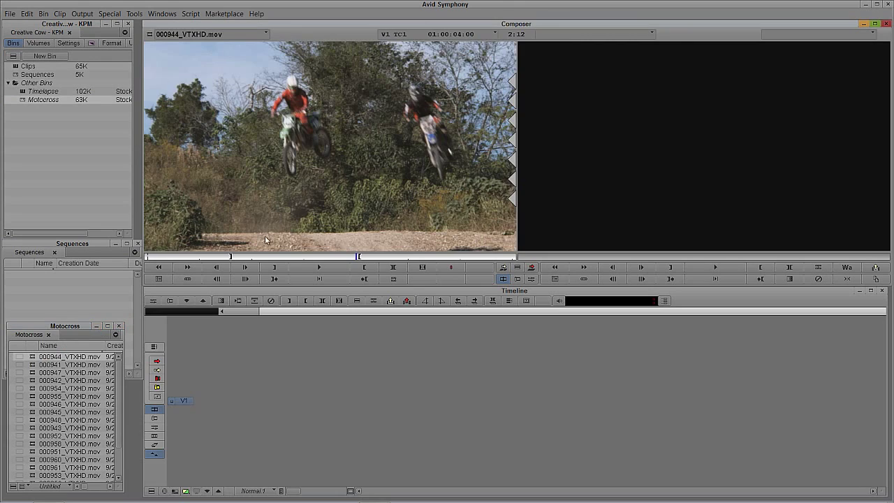
pyautogui.click(235, 257)
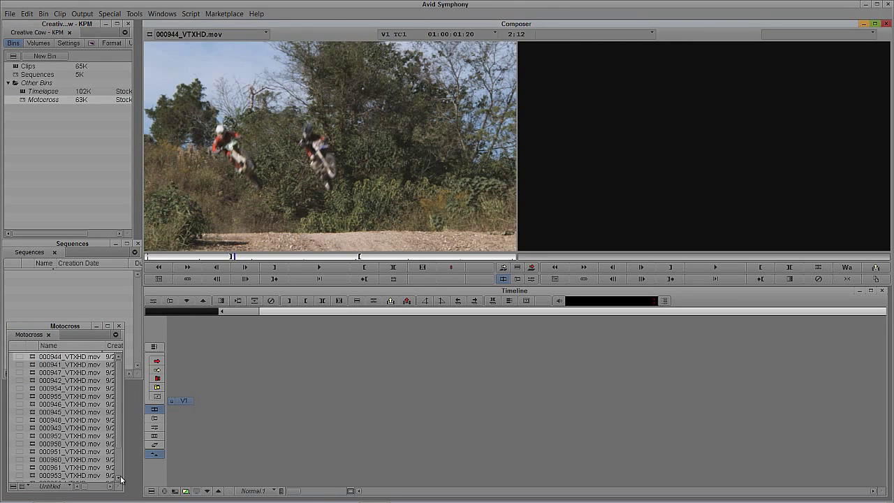
# Widen the Motocross bin, sort clips by Duration, and load 000957_VTXHD.mov as source
pyautogui.moveTo(123, 489); pyautogui.dragTo(300, 499)
pyautogui.click(203, 346)
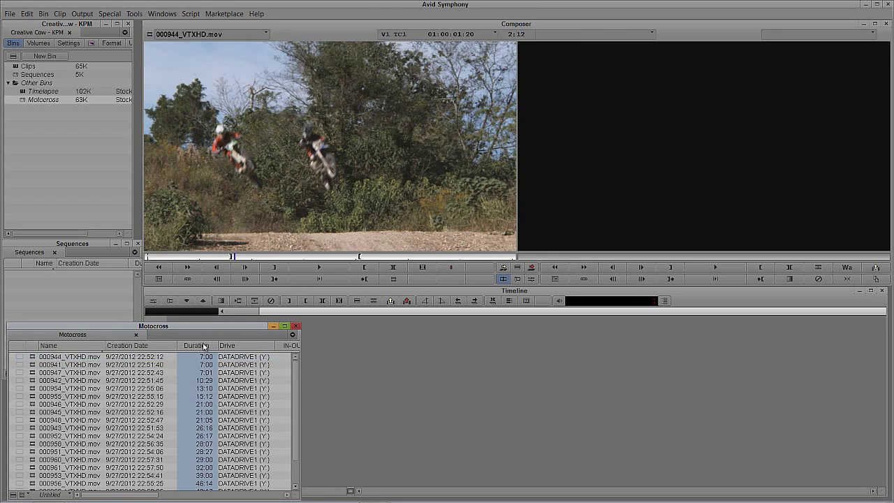
pyautogui.hotkey('ctrl', 'e')
pyautogui.scroll(-2, 238, 419)
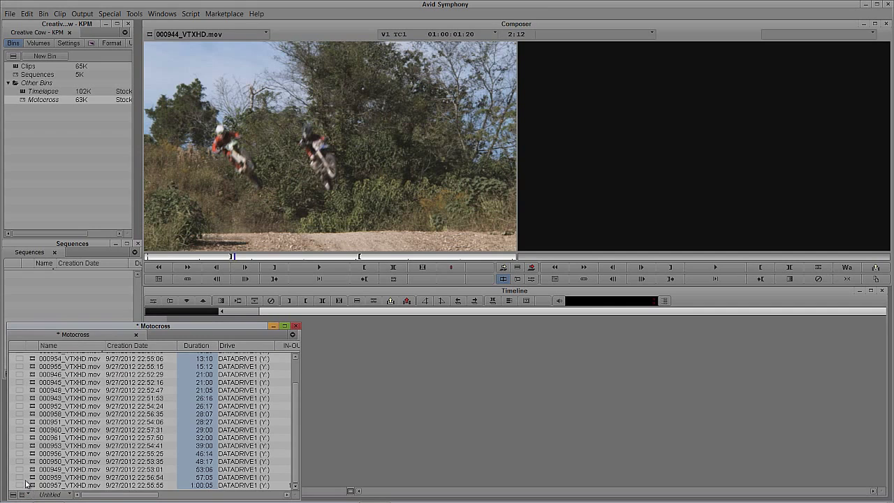
pyautogui.moveTo(33, 485); pyautogui.dragTo(341, 220)
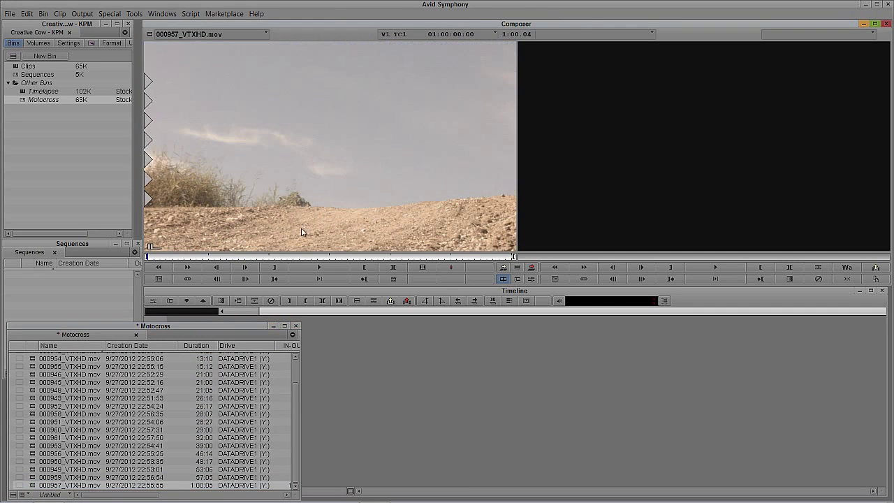
# Mark a 20-second section (+2000) of 000957 and edit it into a new sequence in Sequences
pyautogui.click(237, 257)
pyautogui.write('+2000')
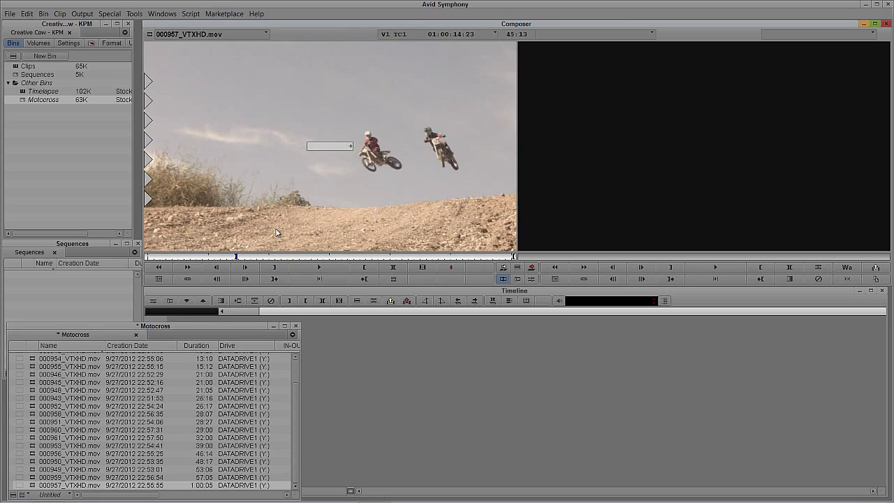
pyautogui.press('Return')
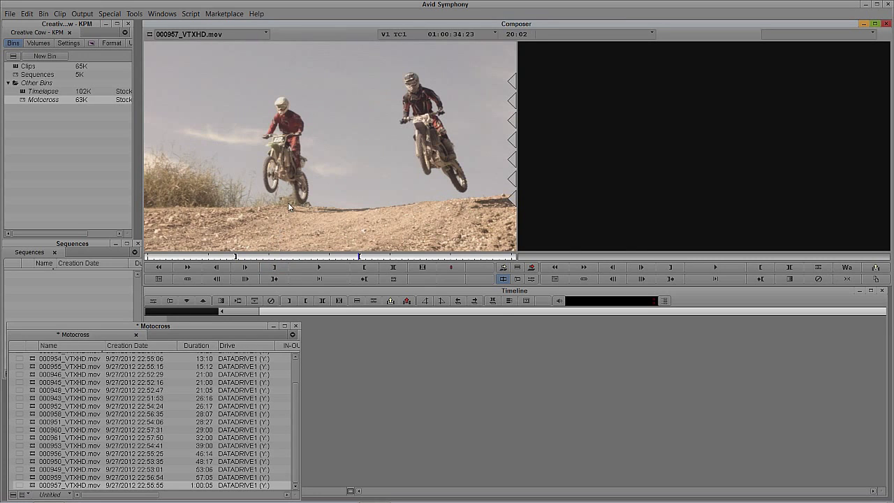
pyautogui.click(321, 296)
pyautogui.click(418, 204)
pyautogui.click(446, 318)
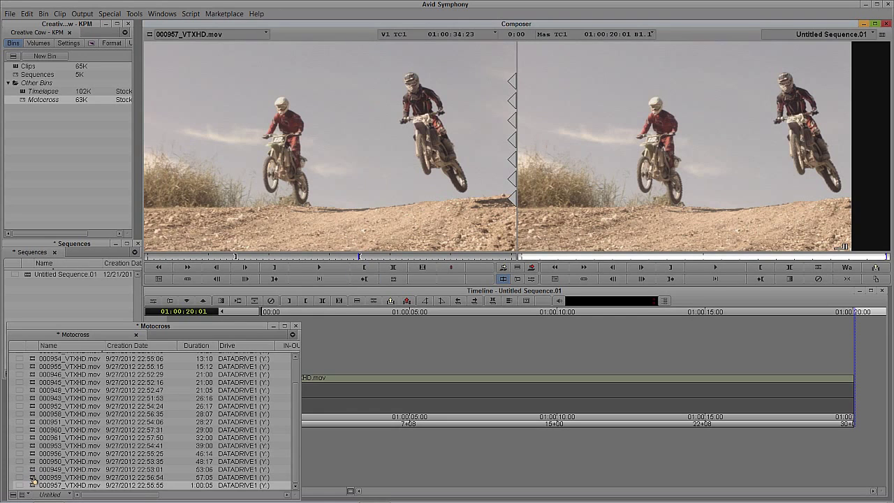
# Load BMX clip 000959, add track V2 and overwrite the clip onto V2
pyautogui.moveTo(35, 479); pyautogui.dragTo(247, 221)
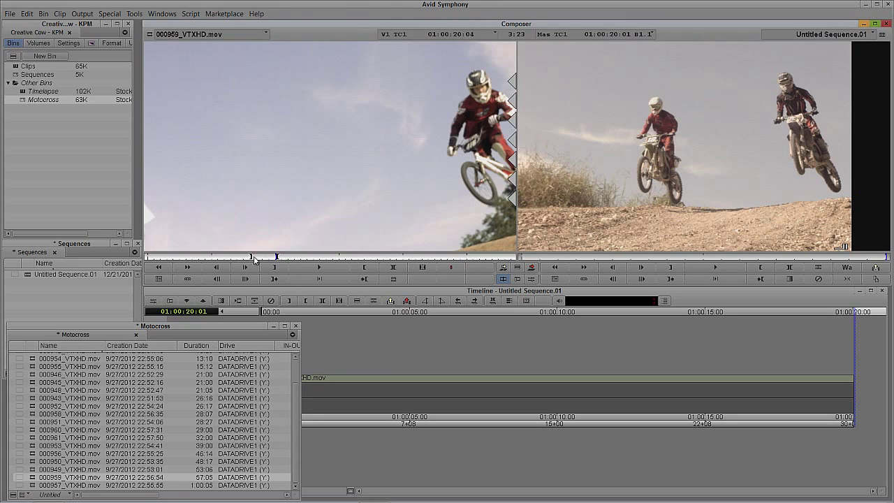
pyautogui.click(384, 397)
pyautogui.hotkey('ctrl', 'y')
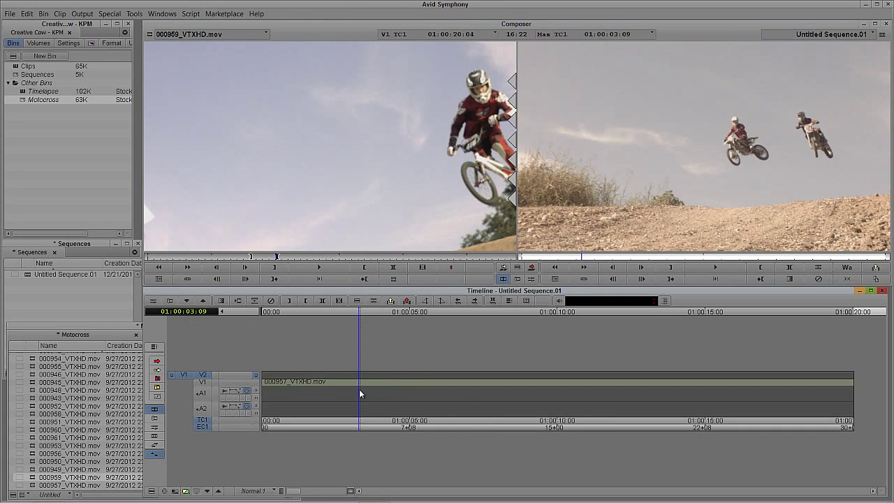
pyautogui.click(375, 378)
pyautogui.press('b')
pyautogui.moveTo(451, 390); pyautogui.dragTo(440, 381)
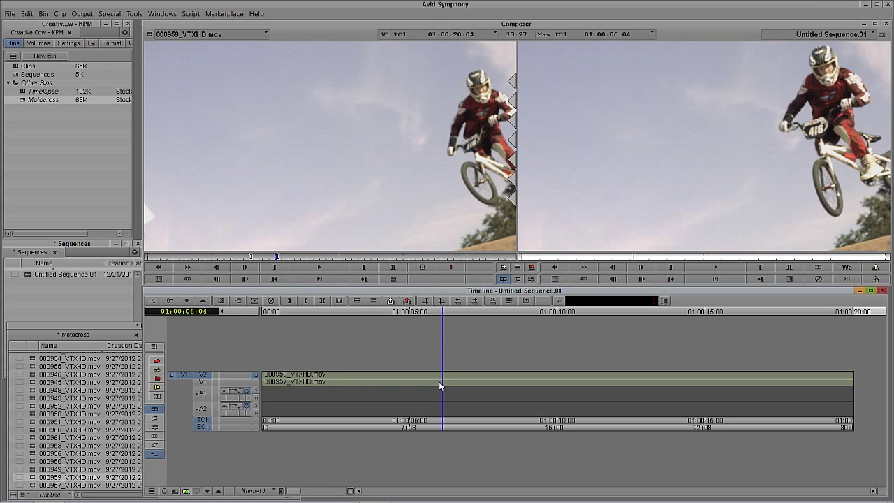
pyautogui.hotkey('ctrl', '8')
# Apply the Blend > 3D Warp effect to clip 000959 on V2 and open it in Effect Mode
pyautogui.moveTo(95, 199); pyautogui.dragTo(95, 211)
pyautogui.click(41, 224)
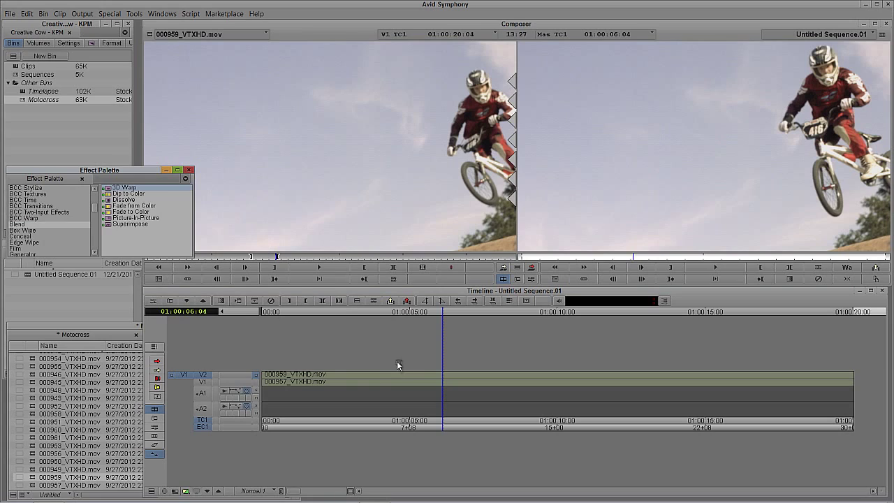
pyautogui.moveTo(397, 363); pyautogui.dragTo(403, 373)
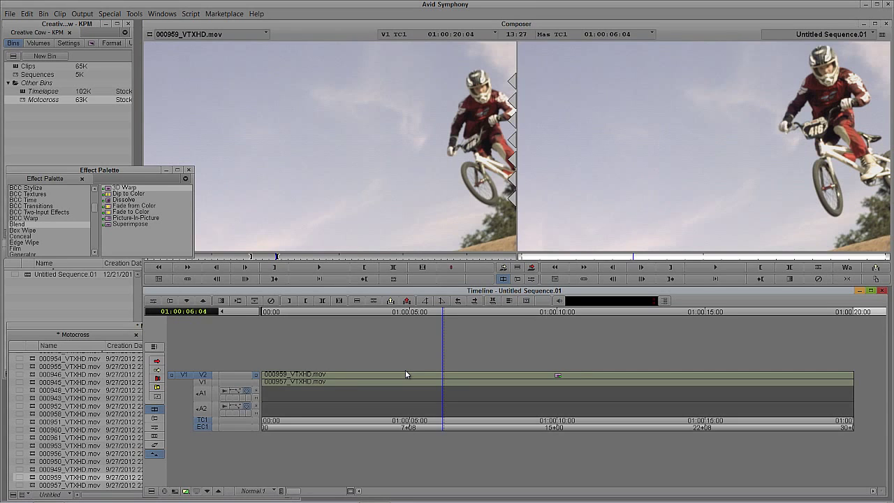
pyautogui.click(406, 375)
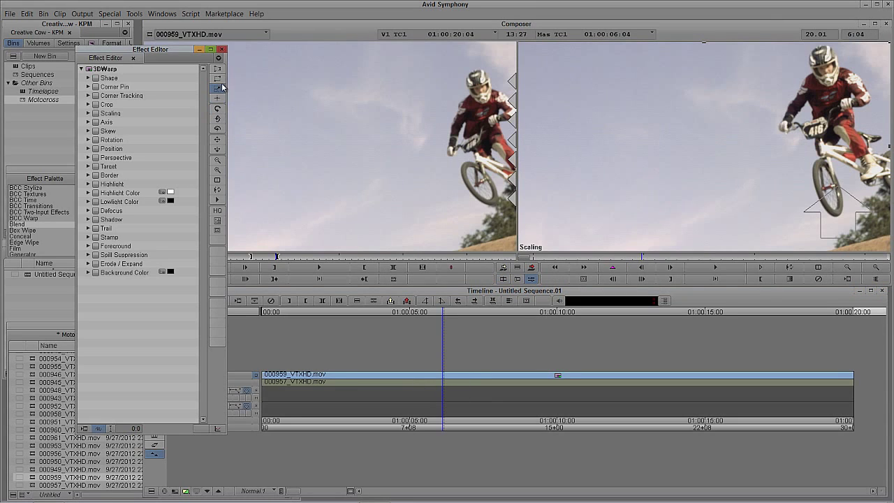
# Scale the V2 BMX picture down to a small box and reposition it
pyautogui.click(889, 45)
pyautogui.moveTo(837, 210); pyautogui.dragTo(744, 162)
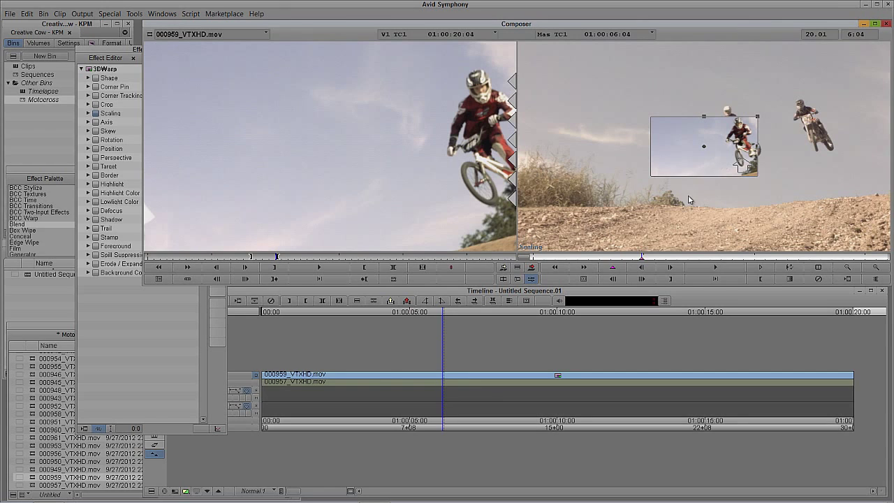
pyautogui.moveTo(634, 260); pyautogui.dragTo(520, 259)
pyautogui.moveTo(739, 162); pyautogui.dragTo(552, 209)
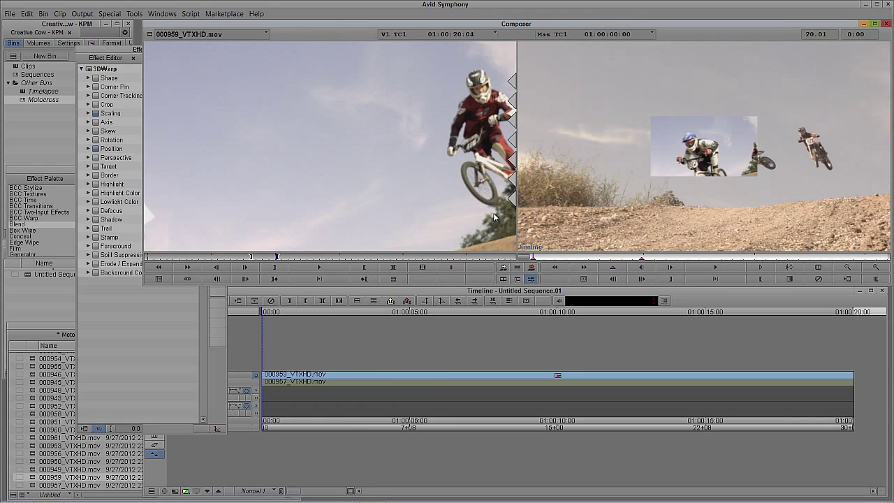
pyautogui.click(642, 259)
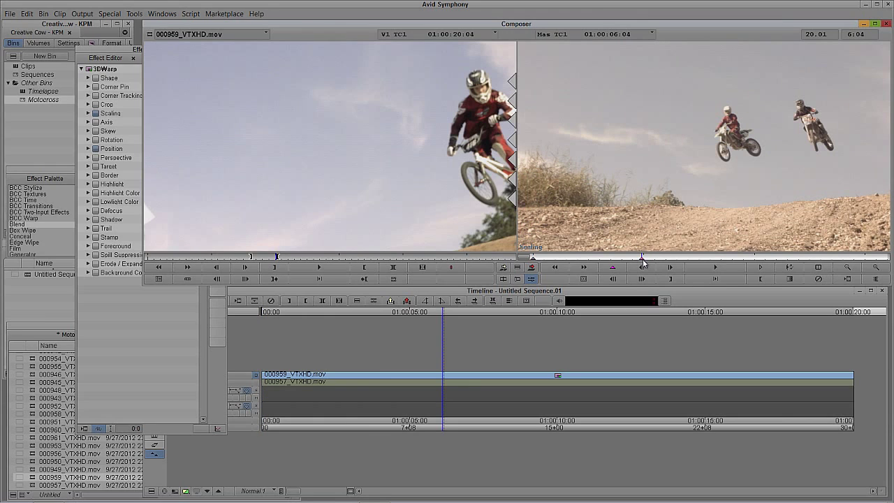
pyautogui.click(533, 260)
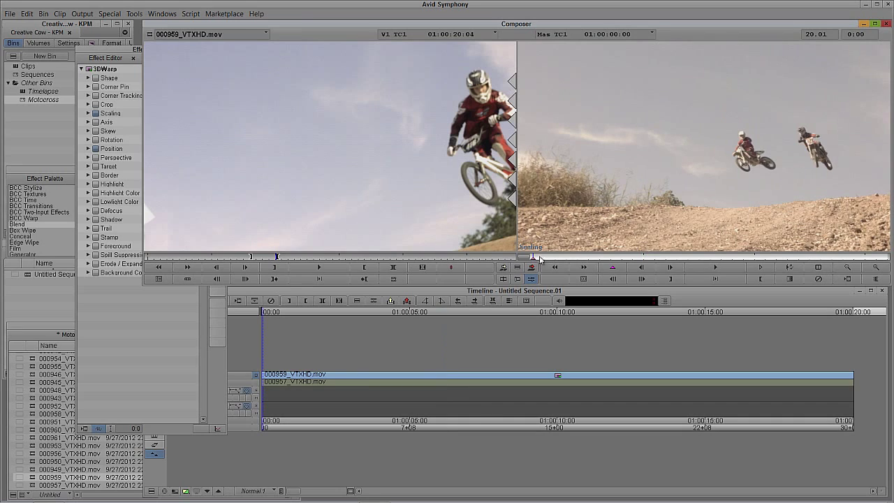
# Set the effect preview to 75%, adjust the inset's scale at the sequence end, and exit Effect Mode
pyautogui.click(122, 55)
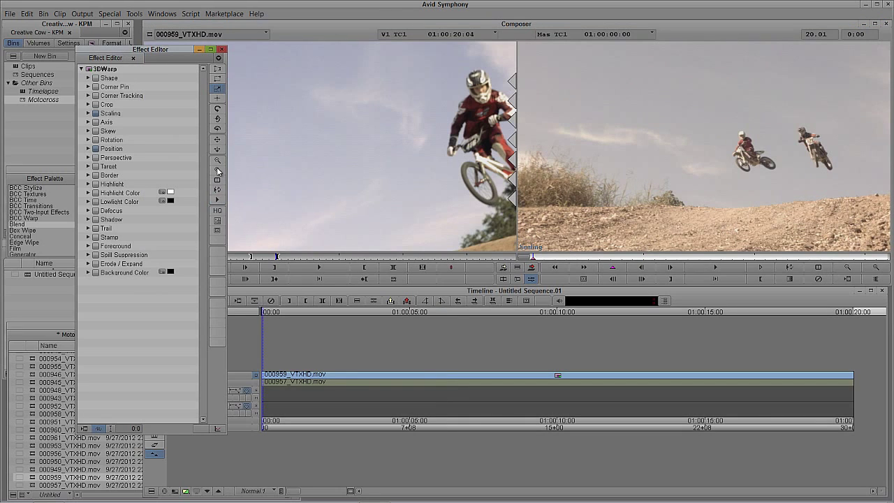
pyautogui.click(216, 162)
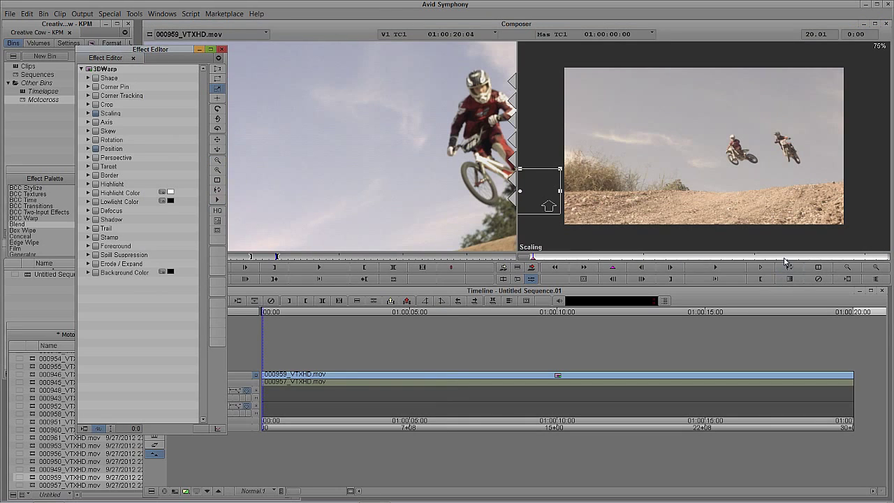
pyautogui.click(810, 258)
pyautogui.press('End')
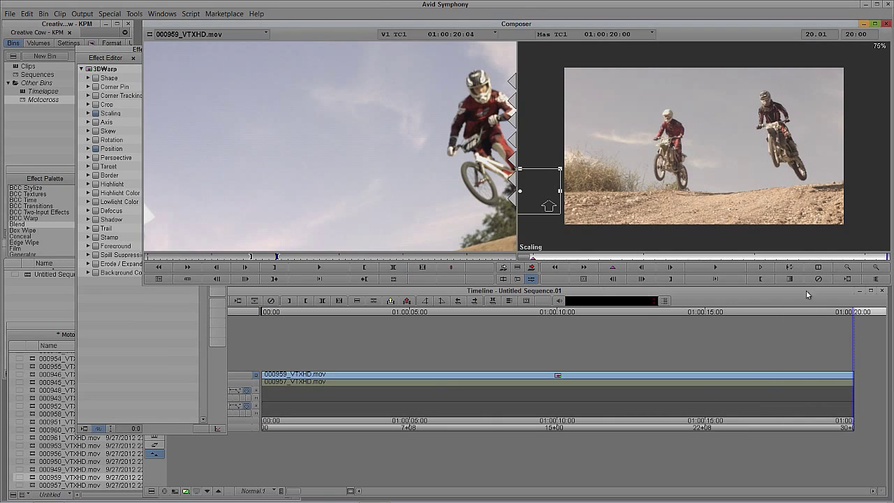
pyautogui.moveTo(559, 201); pyautogui.dragTo(877, 199)
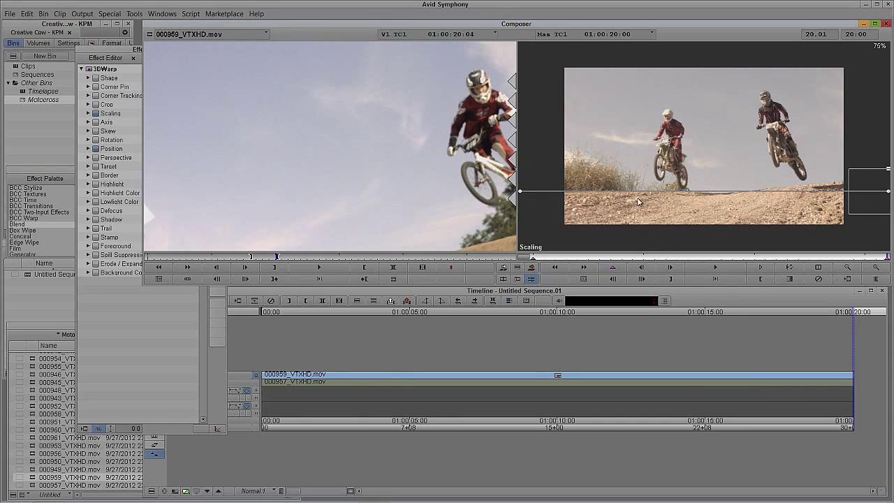
pyautogui.click(458, 300)
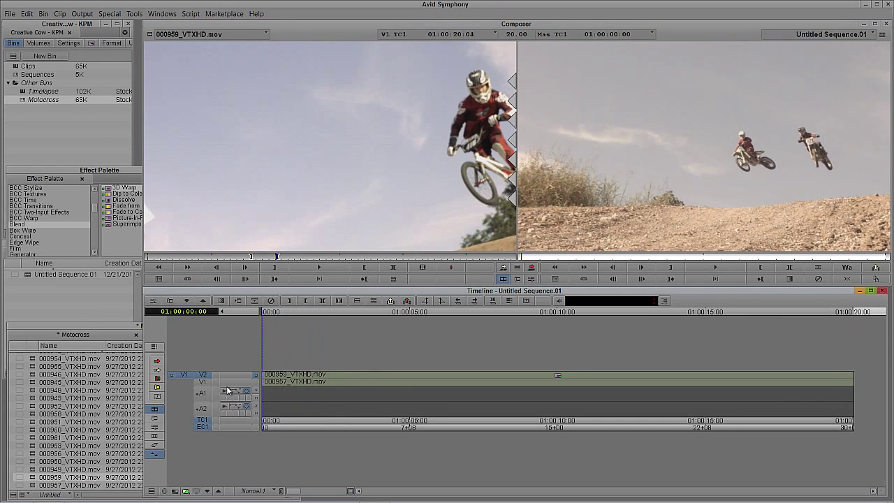
# Add video track V3 and overwrite clip 000949_VTXHD.mov onto it
pyautogui.press('space')
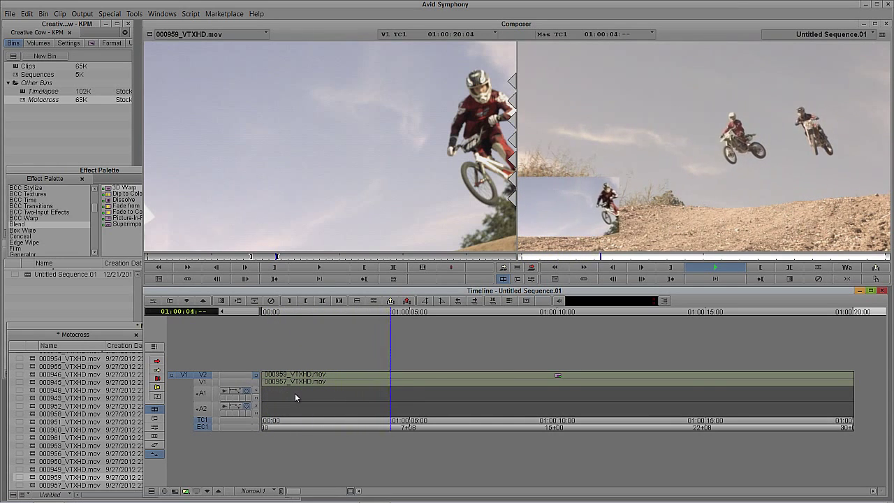
pyautogui.press('space')
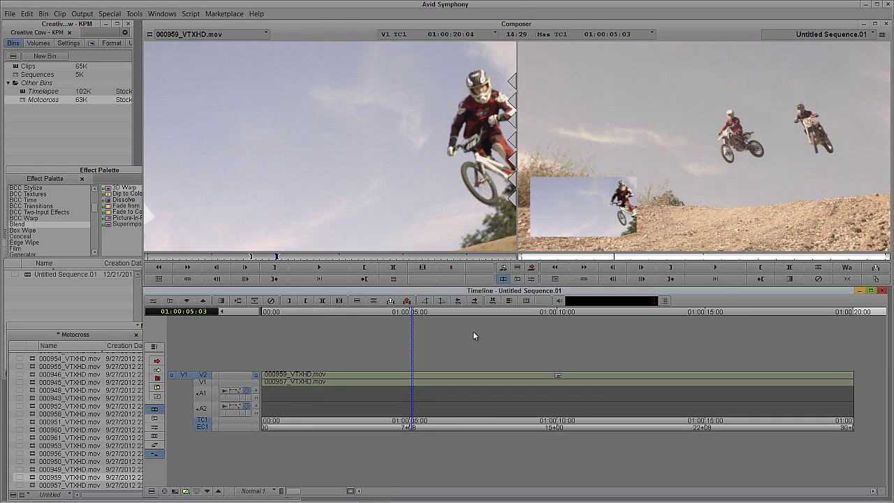
pyautogui.hotkey('ctrl', 'y')
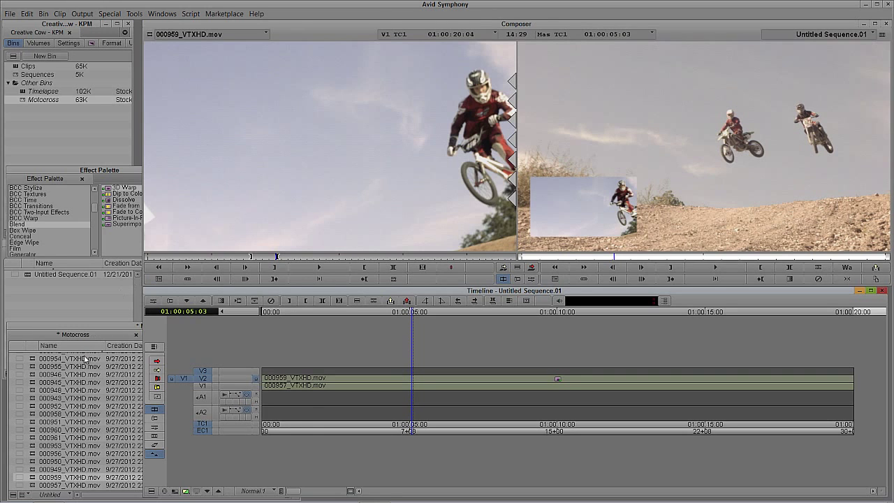
pyautogui.click(31, 470)
pyautogui.moveTo(30, 472); pyautogui.dragTo(314, 180)
pyautogui.click(279, 257)
pyautogui.press('space')
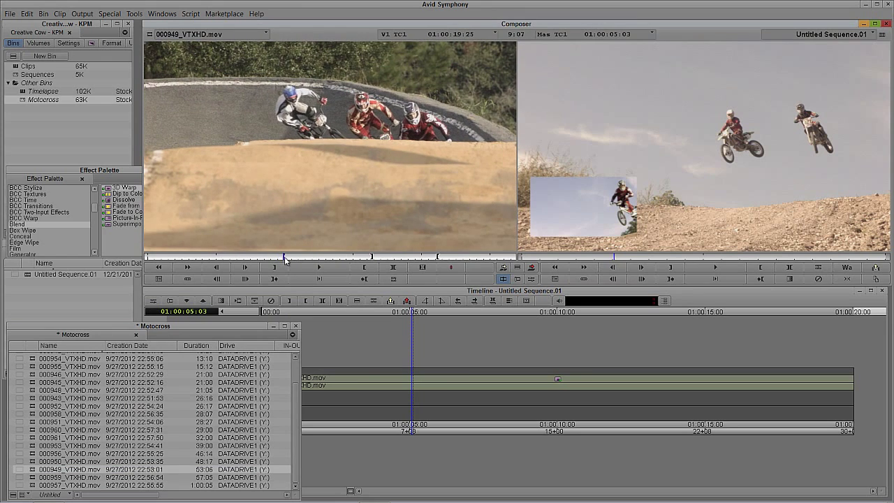
pyautogui.click(343, 381)
pyautogui.press('b')
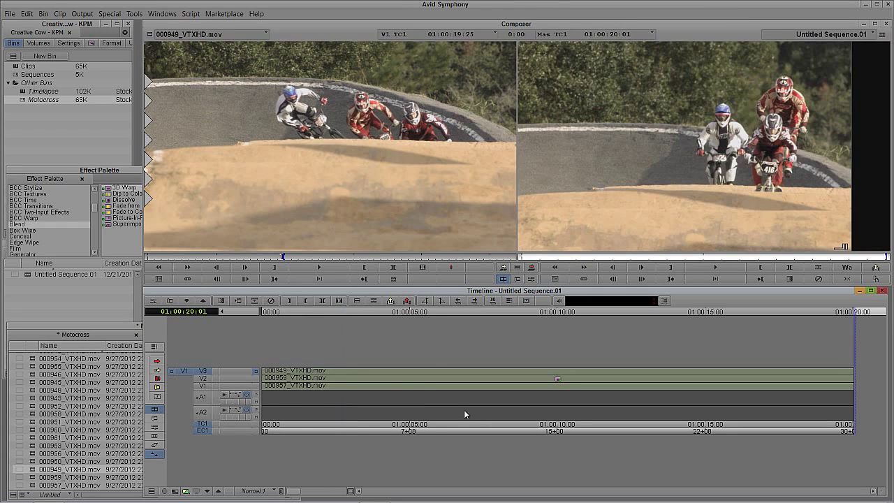
# Play the sequence from 01:00:02:24 to review the new V3 clip
pyautogui.click(345, 389)
pyautogui.press('space')
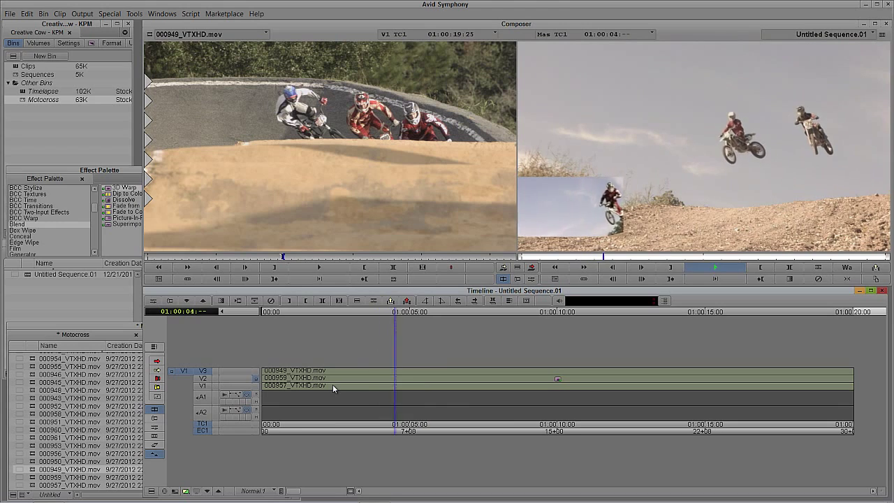
pyautogui.press('space')
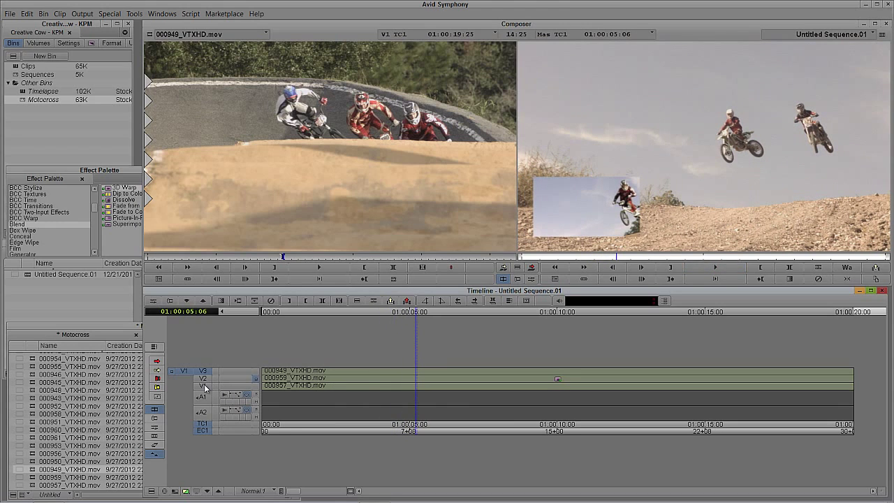
# In Lift/Overwrite mode, slide the V3 clip to 01:00:05:06, then reopen V2's 3D Warp settings
pyautogui.click(157, 360)
pyautogui.click(305, 372)
pyautogui.moveTo(405, 371); pyautogui.dragTo(558, 371)
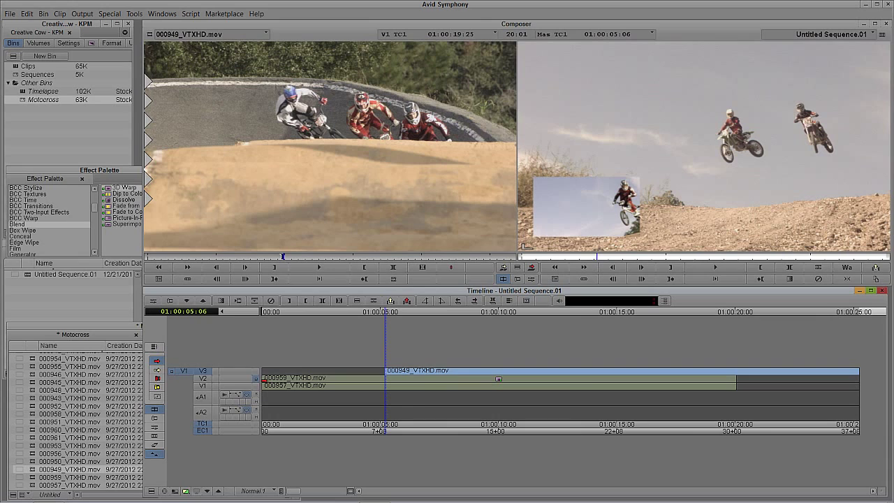
pyautogui.click(202, 375)
pyautogui.hotkey('ctrl', '8')
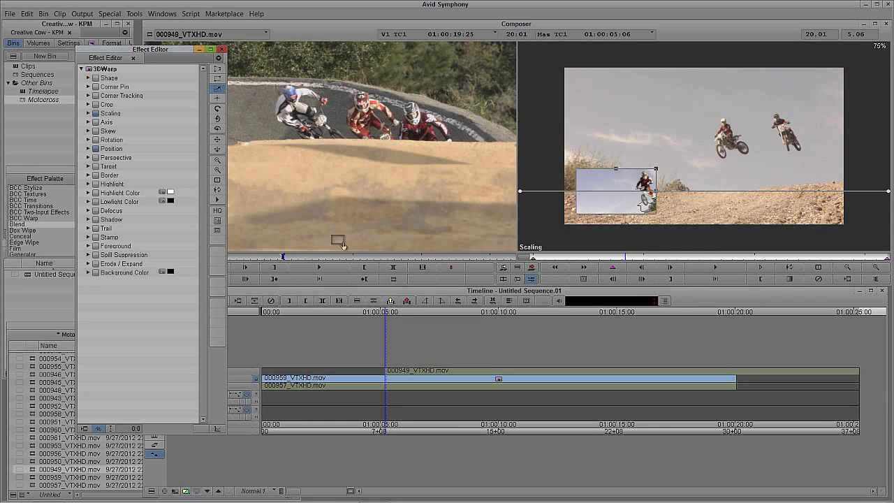
# Close the 3D Warp settings, scrub through the overlapping insets, and patch the source video to V3
pyautogui.click(414, 372)
pyautogui.hotkey('ctrl', '8')
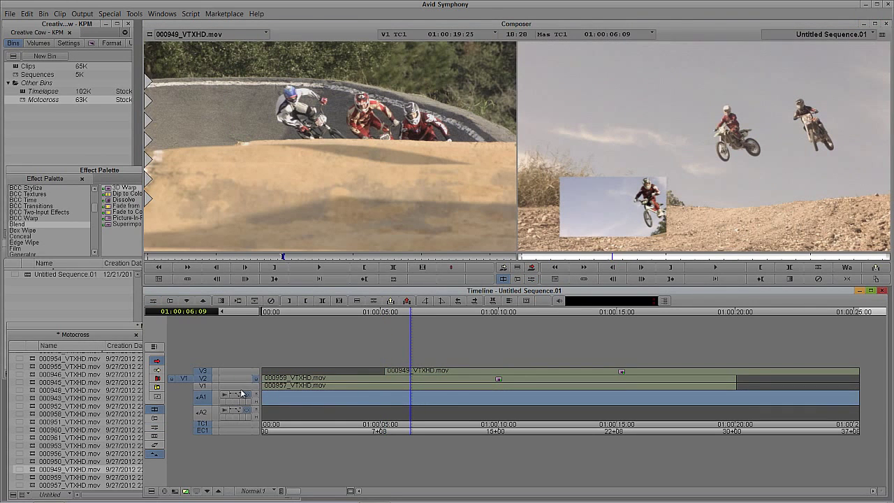
pyautogui.click(157, 360)
pyautogui.moveTo(324, 384); pyautogui.dragTo(386, 389)
pyautogui.moveTo(295, 379); pyautogui.dragTo(326, 384)
pyautogui.click(203, 372)
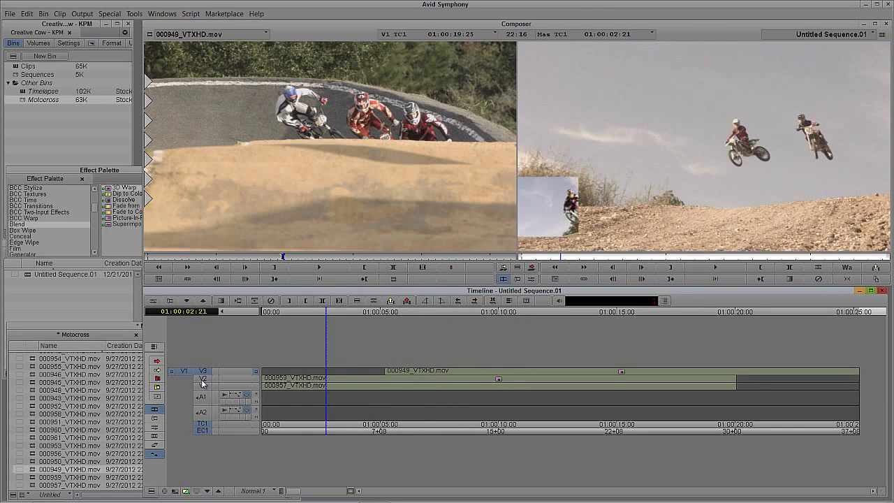
pyautogui.click(386, 383)
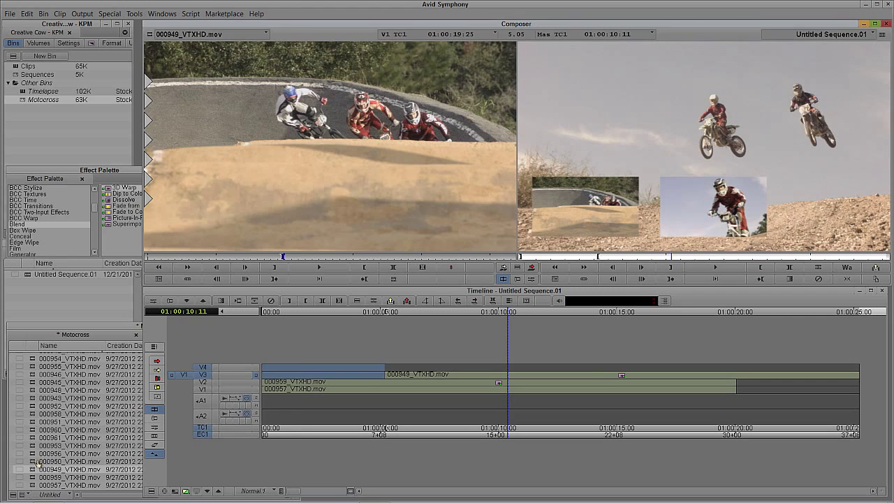
# Load clip 000956_VTXHD.mov, patch the source to V4, and overwrite it onto V4
pyautogui.click(60, 461)
pyautogui.moveTo(59, 461); pyautogui.dragTo(279, 210)
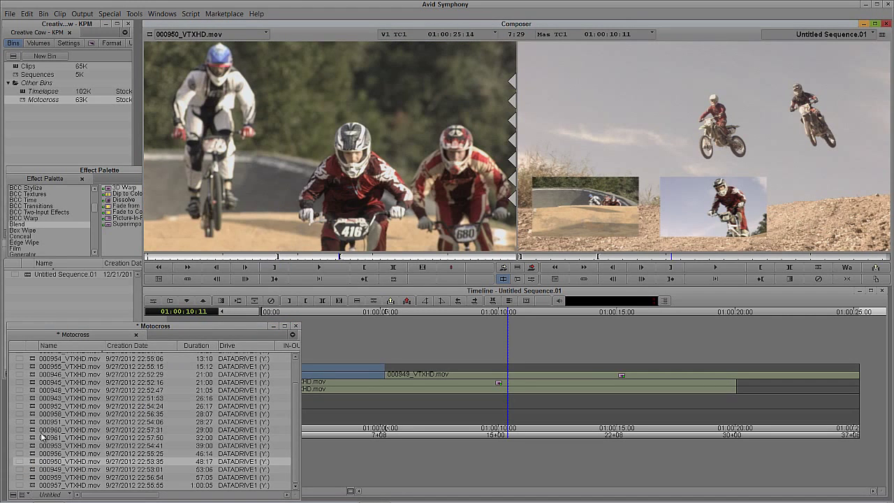
pyautogui.moveTo(30, 458); pyautogui.dragTo(259, 210)
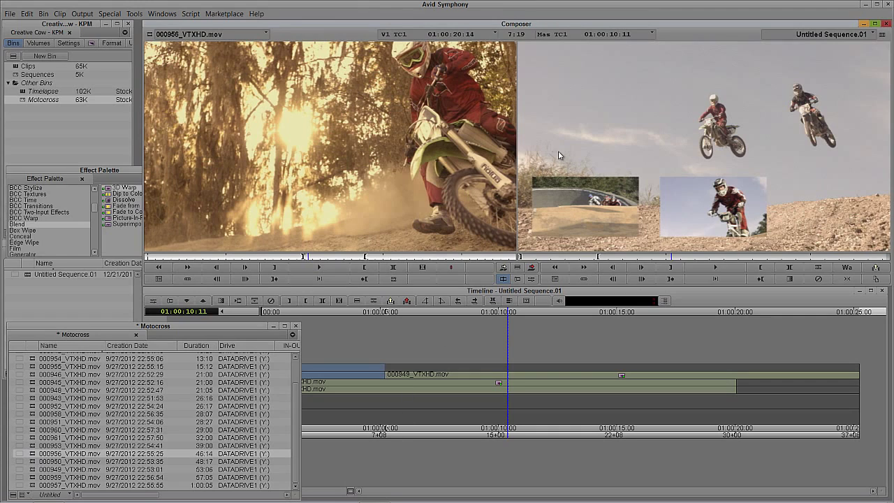
pyautogui.moveTo(299, 456); pyautogui.dragTo(138, 454)
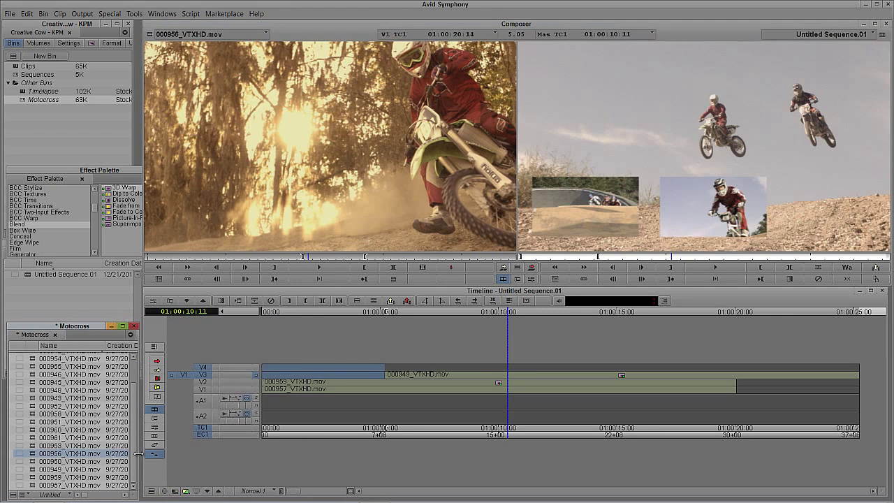
pyautogui.click(207, 389)
pyautogui.click(200, 371)
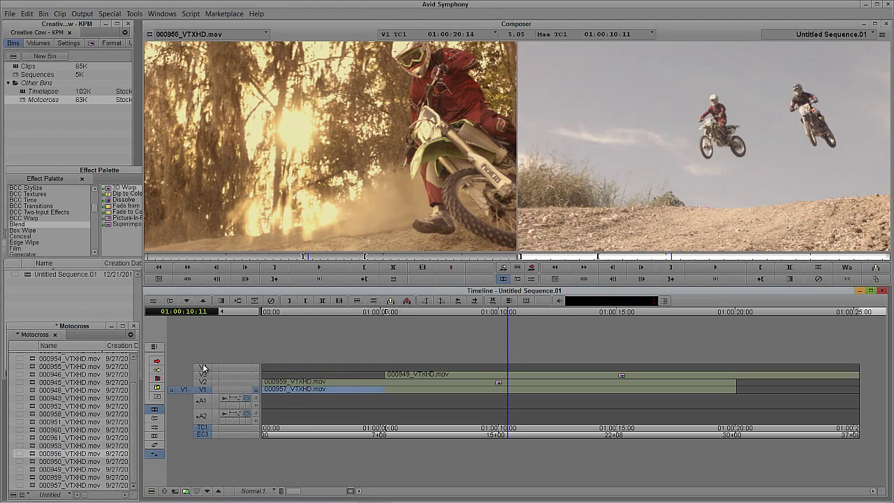
pyautogui.click(203, 367)
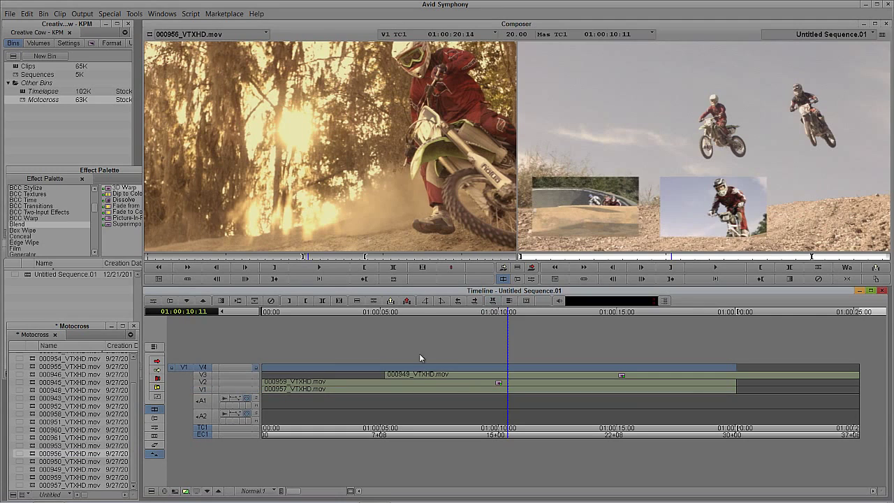
pyautogui.click(361, 200)
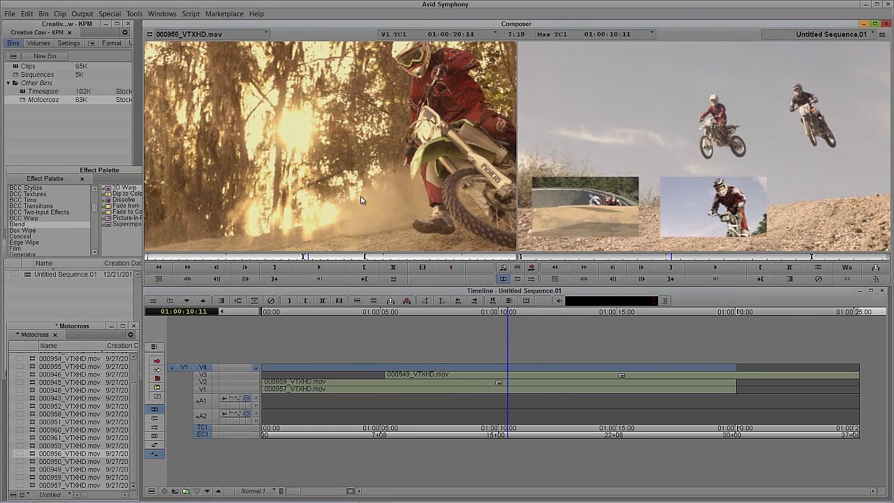
pyautogui.press('b')
# Jump +505 to 01:00:10:11 and slide the V4 clip to start there
pyautogui.moveTo(419, 392); pyautogui.dragTo(376, 378)
pyautogui.write('+505')
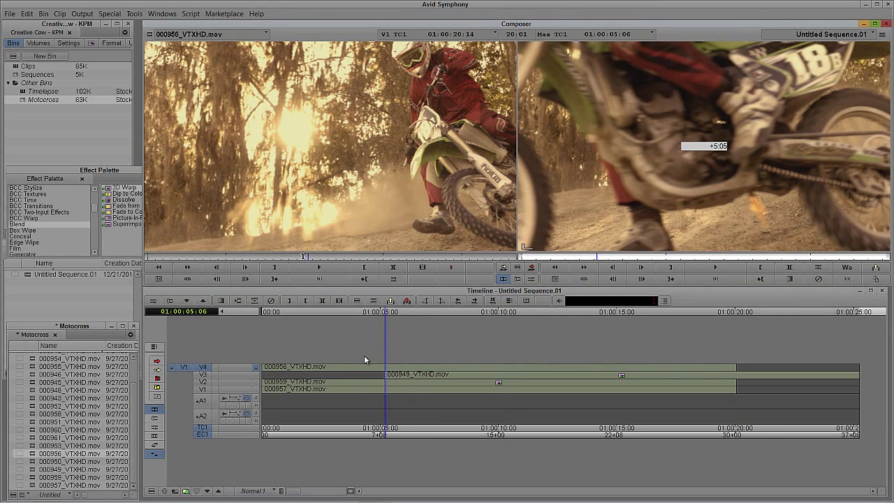
pyautogui.press('Return')
pyautogui.click(158, 361)
pyautogui.moveTo(321, 369); pyautogui.dragTo(529, 368)
# Open the 3D Warp settings for the 000949 clip on V3
pyautogui.click(160, 362)
pyautogui.click(410, 380)
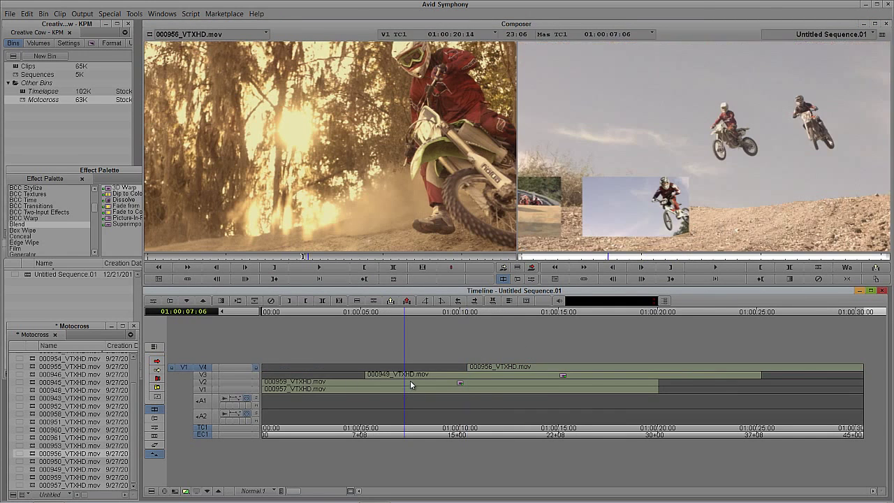
pyautogui.hotkey('ctrl', '8')
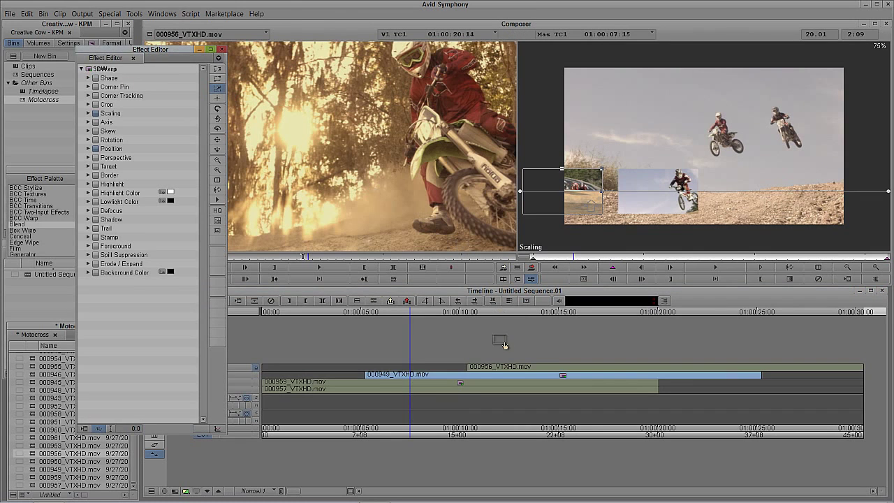
# Select the V4 clip, scrub back to review the three insets, and enter trim at V1's end
pyautogui.click(504, 368)
pyautogui.moveTo(504, 373); pyautogui.dragTo(602, 386)
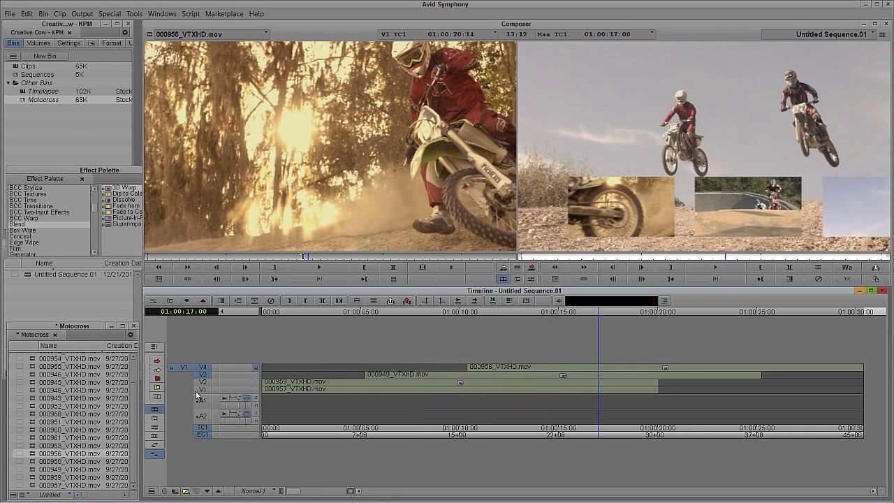
pyautogui.click(208, 369)
pyautogui.press('u')
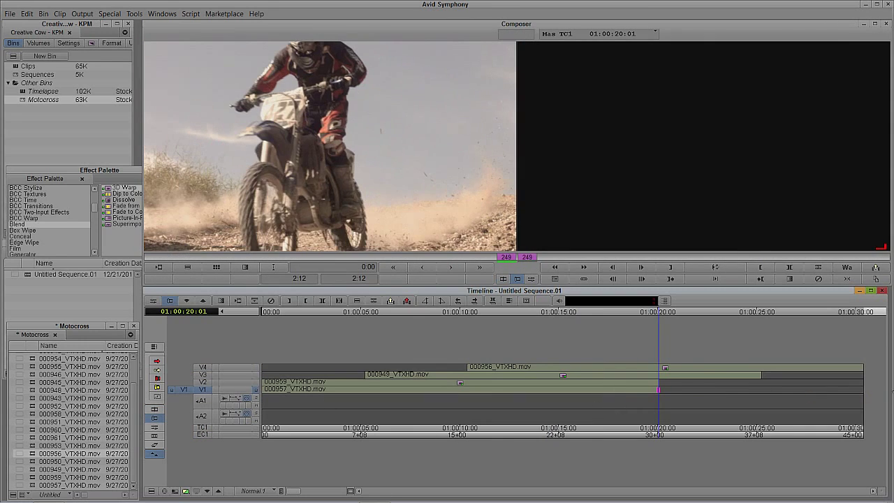
# Extend the V1 background clip to the sequence end, scrub to 01:00:13:29, and select tracks V1–V4
pyautogui.moveTo(461, 403); pyautogui.dragTo(323, 396)
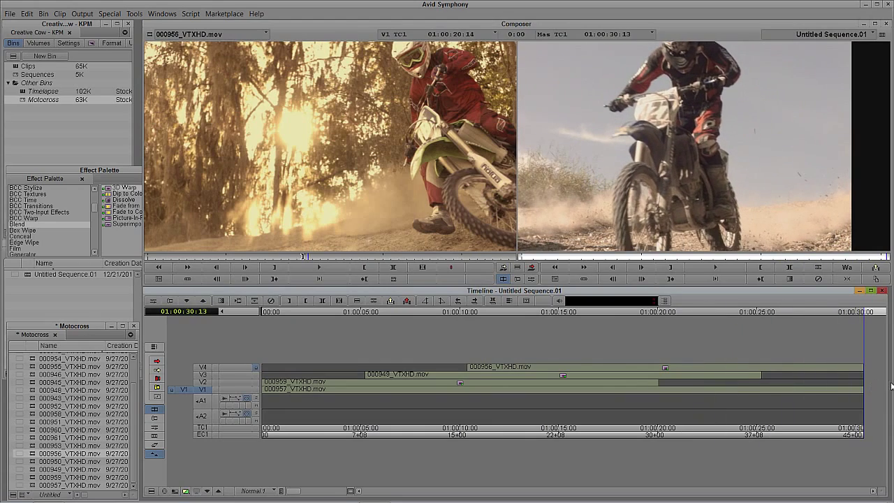
pyautogui.moveTo(600, 388); pyautogui.dragTo(565, 383)
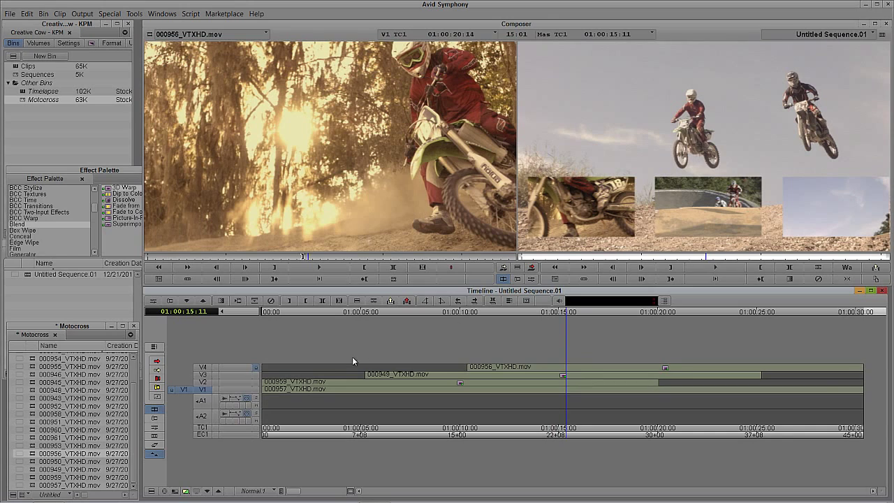
pyautogui.moveTo(207, 389); pyautogui.dragTo(210, 368)
# Select all segments and render the three effects with Clip > Render In/Out
pyautogui.hotkey('ctrl', 'a')
pyautogui.click(658, 208)
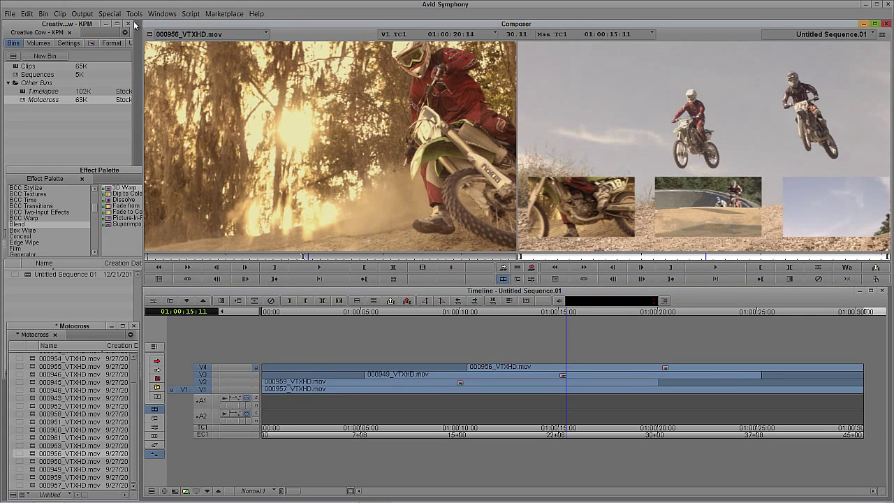
pyautogui.click(61, 14)
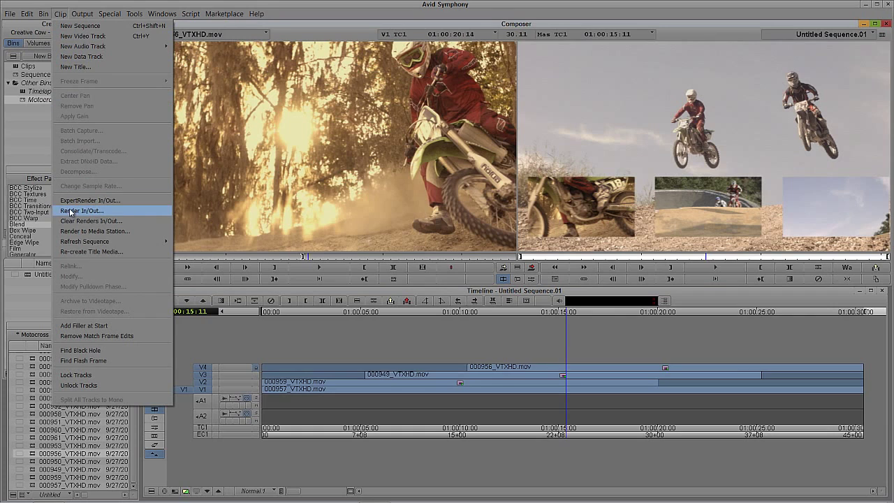
pyautogui.click(70, 212)
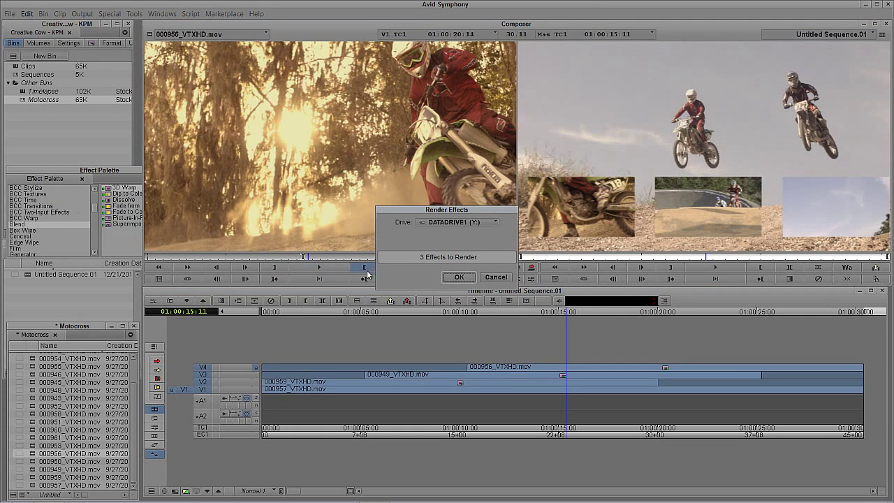
pyautogui.click(458, 277)
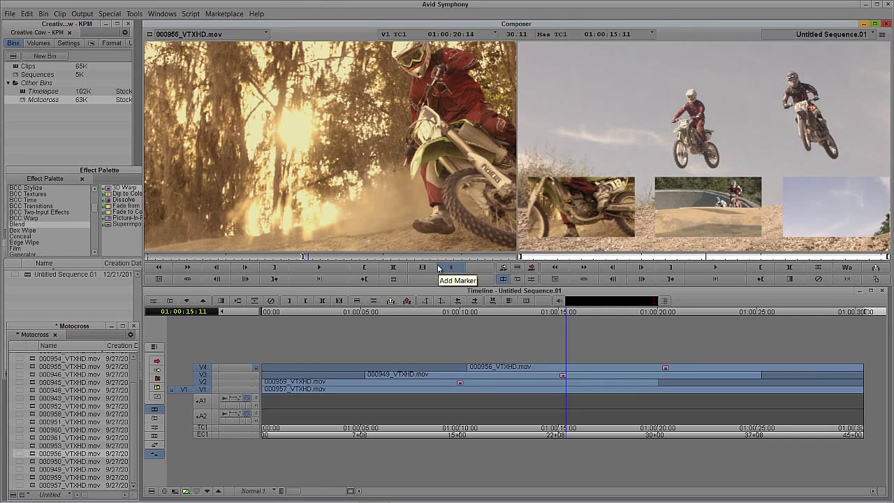
pyautogui.click(864, 5)
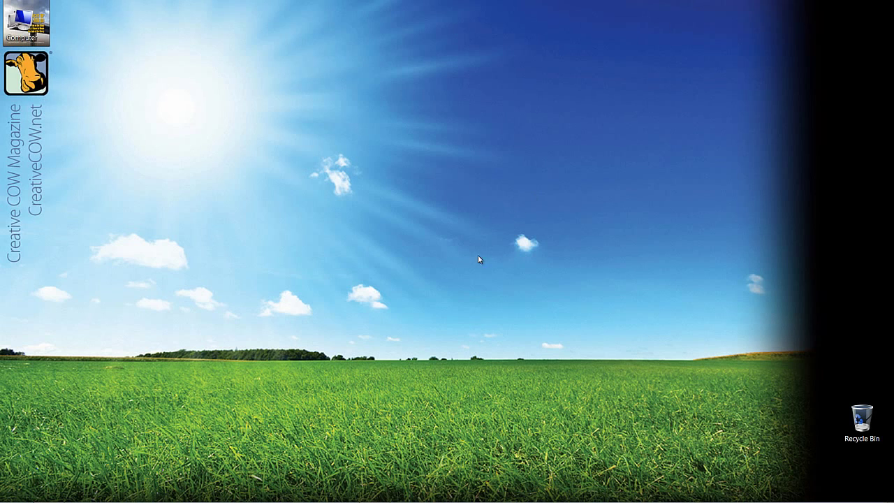
pyautogui.hotkey('alt', 'Tab')
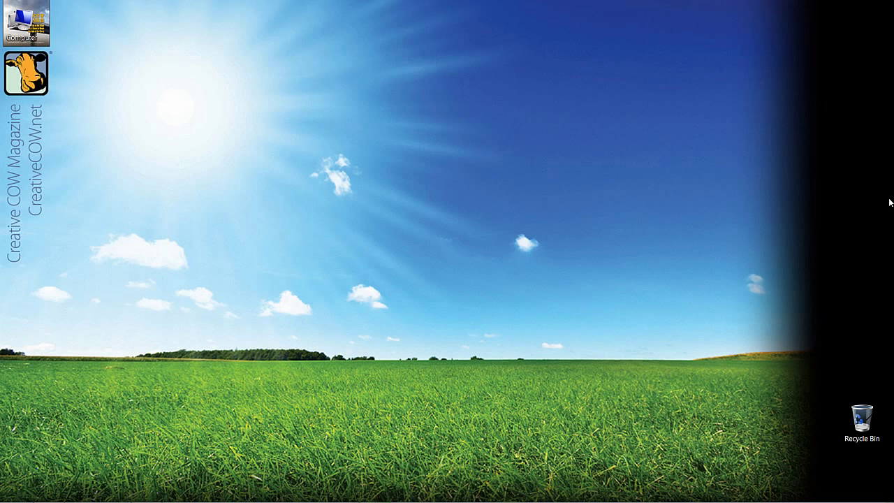
pyautogui.hotkey('alt', 'Tab')
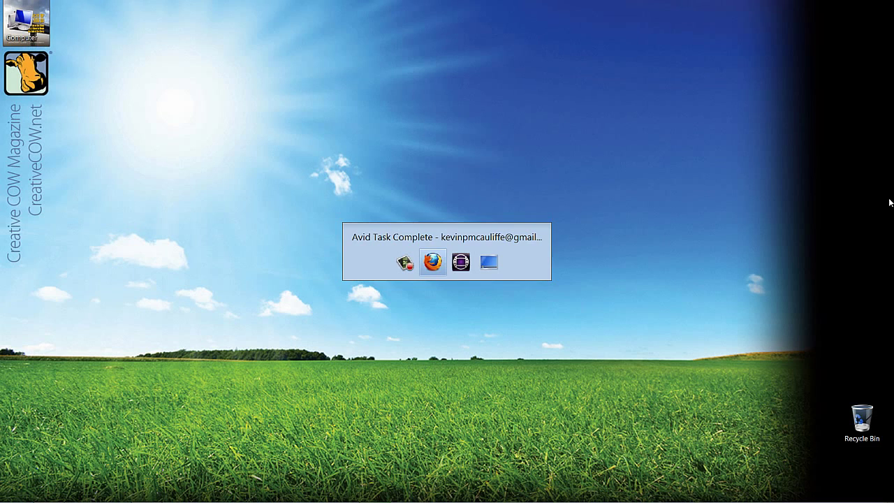
pyautogui.hotkey('alt', 'Tab')
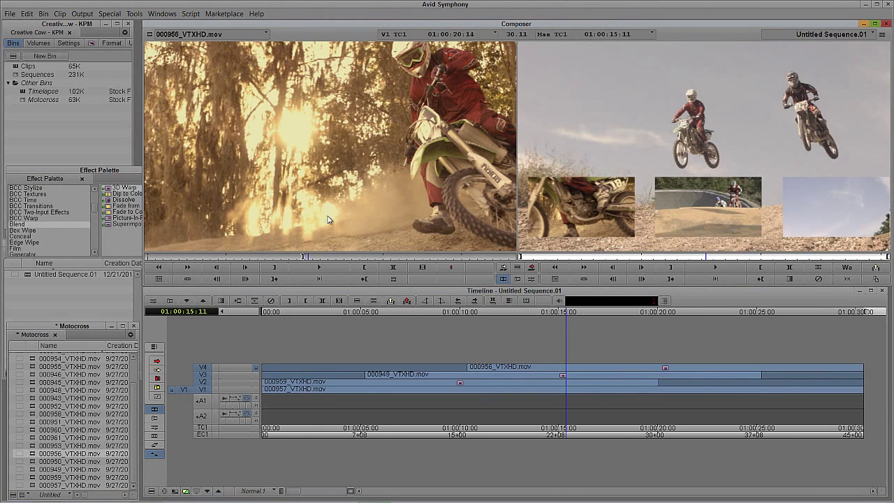
# Close the Effect Palette, show the project's Settings list, and review the Email settings
pyautogui.click(133, 172)
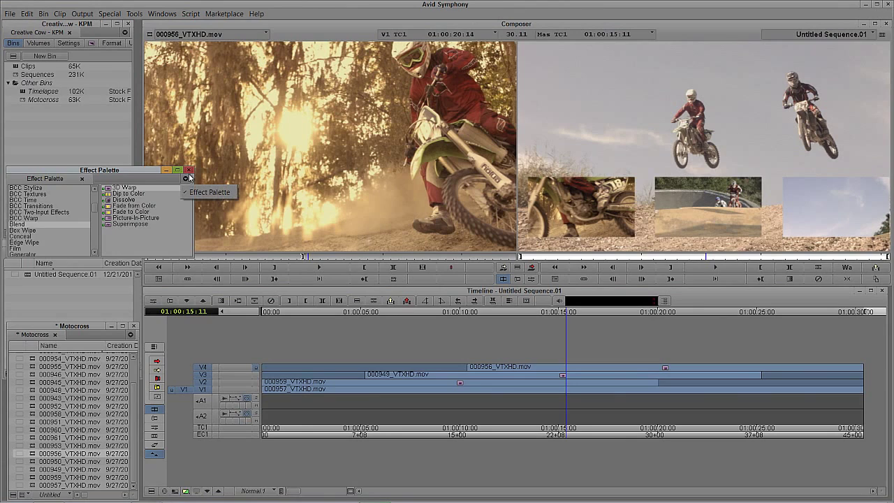
pyautogui.click(188, 171)
pyautogui.click(52, 168)
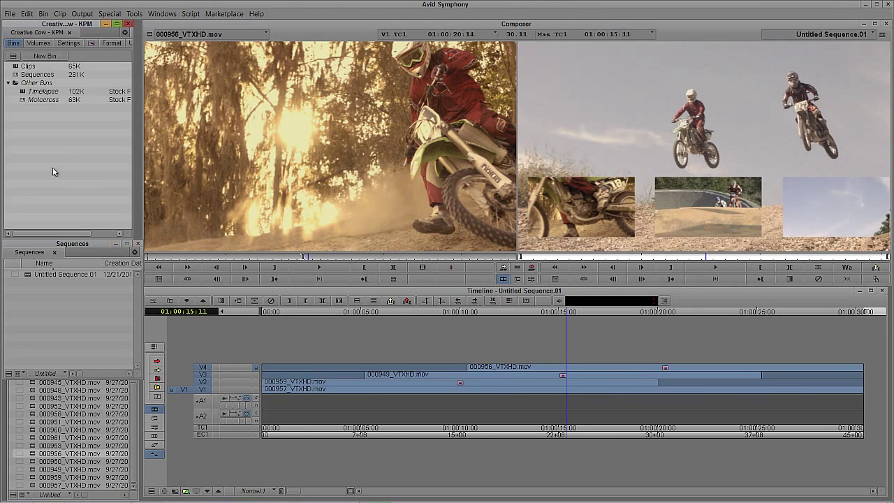
pyautogui.click(69, 43)
pyautogui.doubleClick(27, 159)
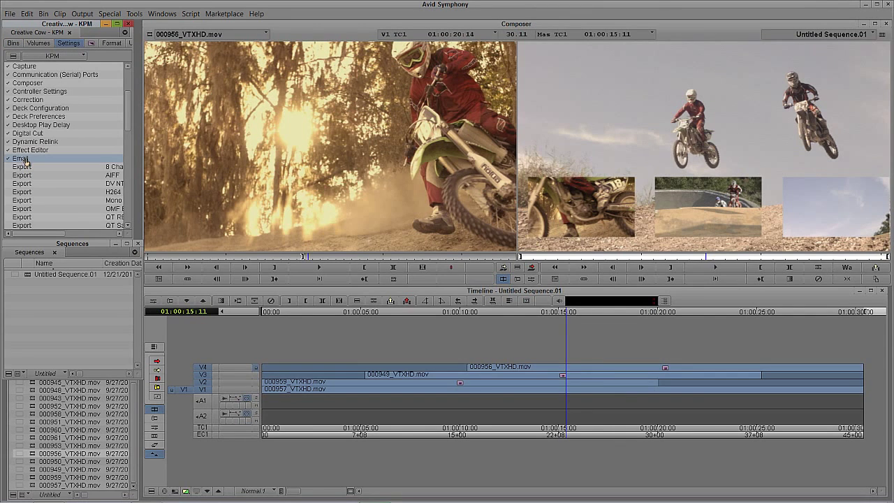
pyautogui.moveTo(488, 109); pyautogui.dragTo(240, 78)
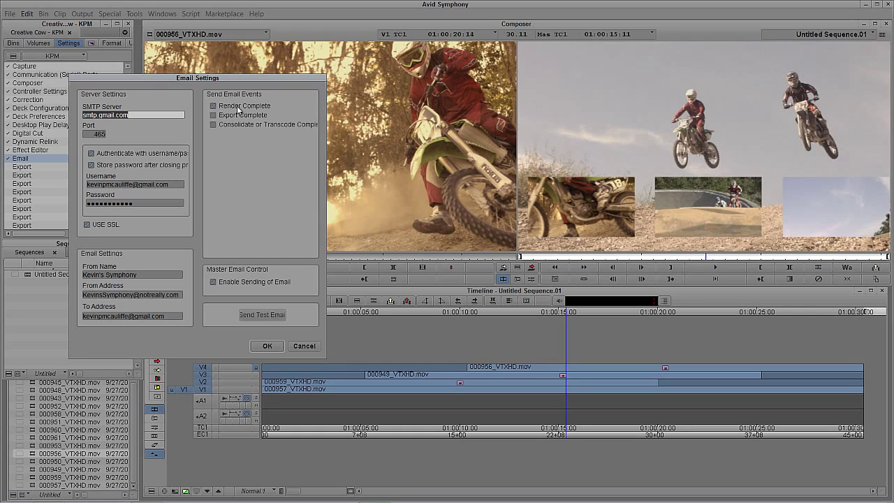
pyautogui.click(275, 345)
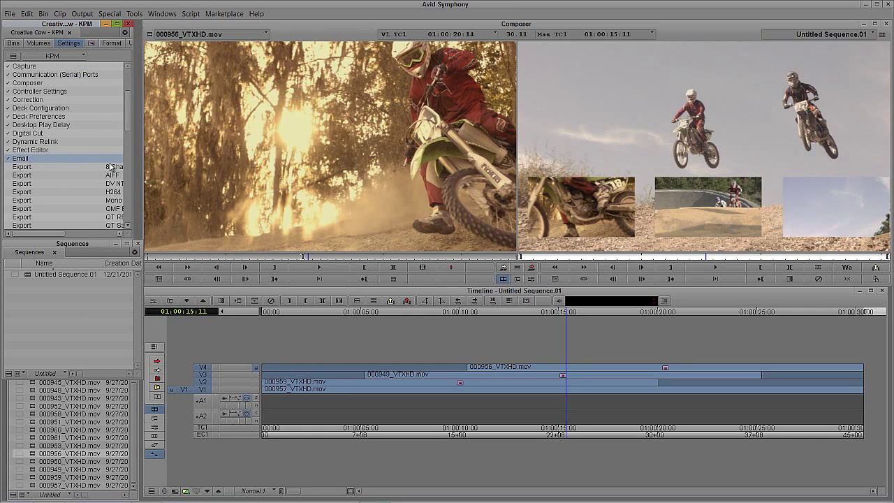
# Rename the Email setting to 'Render Notification'
pyautogui.moveTo(139, 171); pyautogui.dragTo(203, 170)
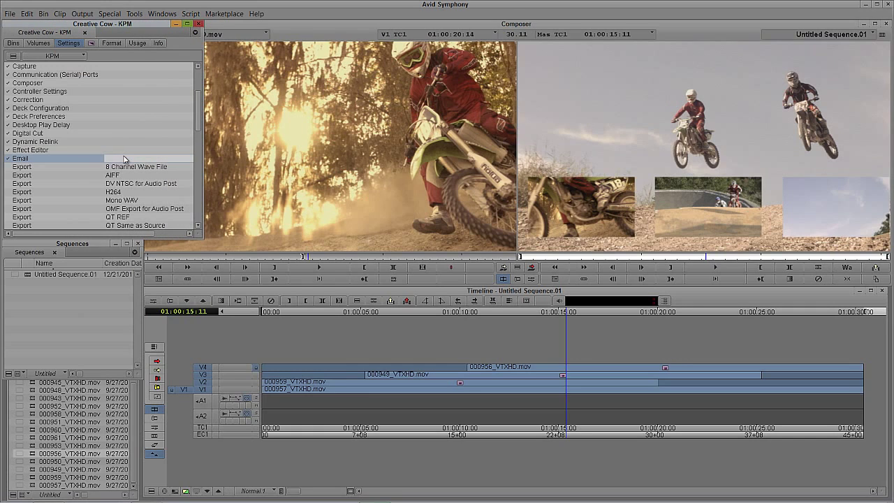
pyautogui.write('Render Notification')
pyautogui.press('Return')
# Duplicate Render Notification and uncheck Render Complete in the copy's Email Settings
pyautogui.rightClick(35, 161)
pyautogui.click(21, 160)
pyautogui.rightClick(21, 160)
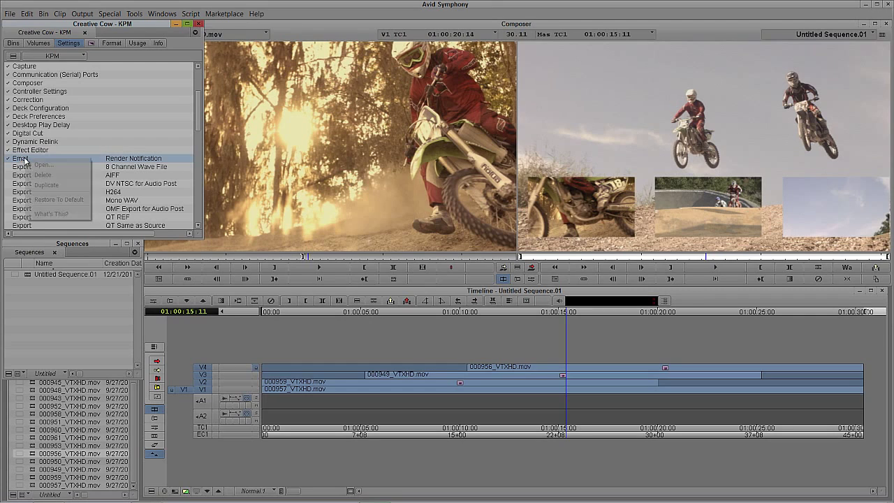
pyautogui.click(42, 185)
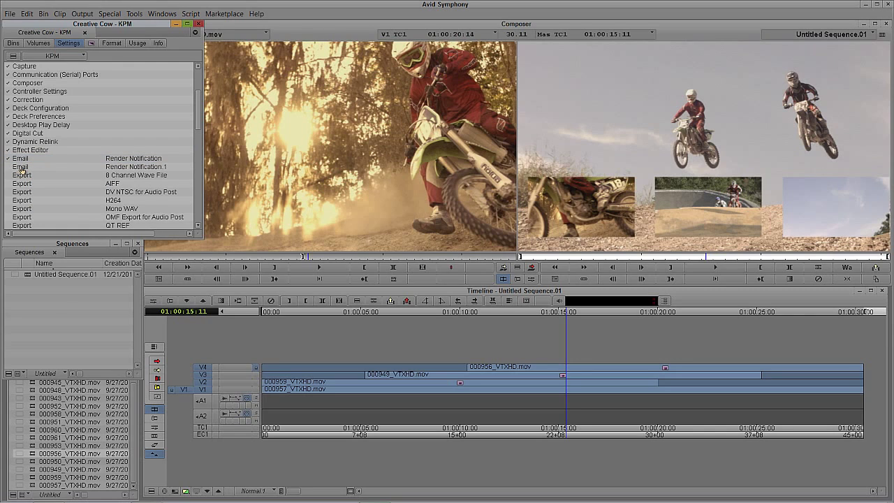
pyautogui.doubleClick(21, 167)
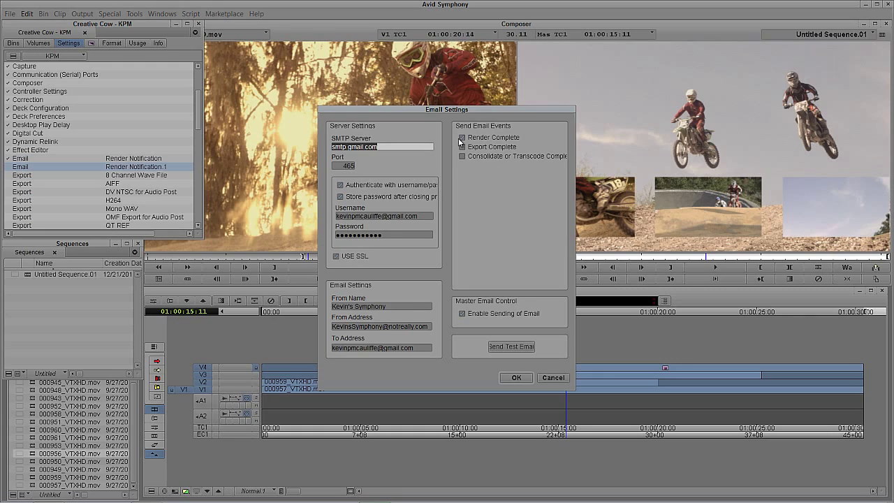
pyautogui.click(461, 138)
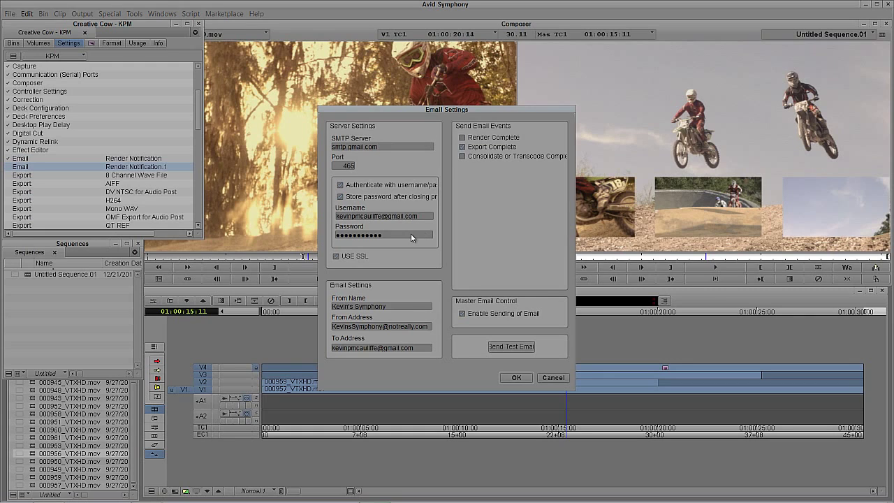
pyautogui.click(517, 378)
# Rename the copied setting to 'Export Notification'
pyautogui.click(116, 161)
pyautogui.click(120, 170)
pyautogui.click(147, 168)
pyautogui.write('Wzo')
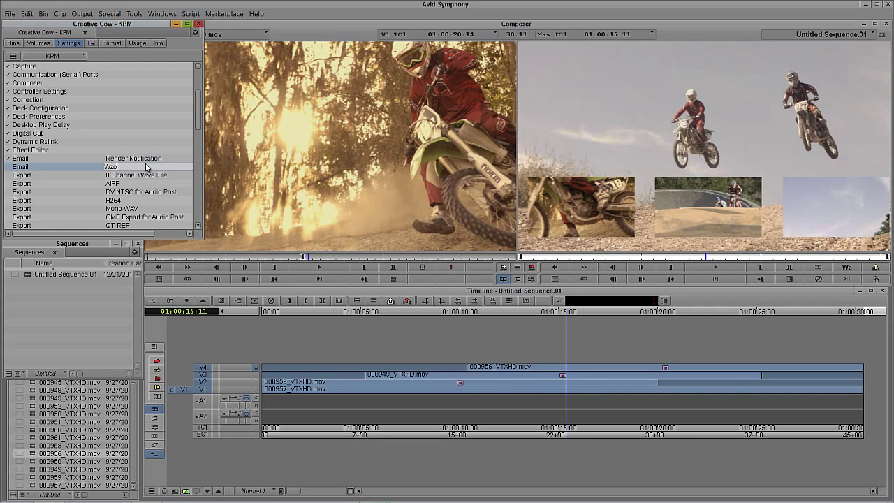
pyautogui.press('BackSpace')
pyautogui.press('BackSpace')
pyautogui.write('Export Notification')
pyautogui.press('Return')
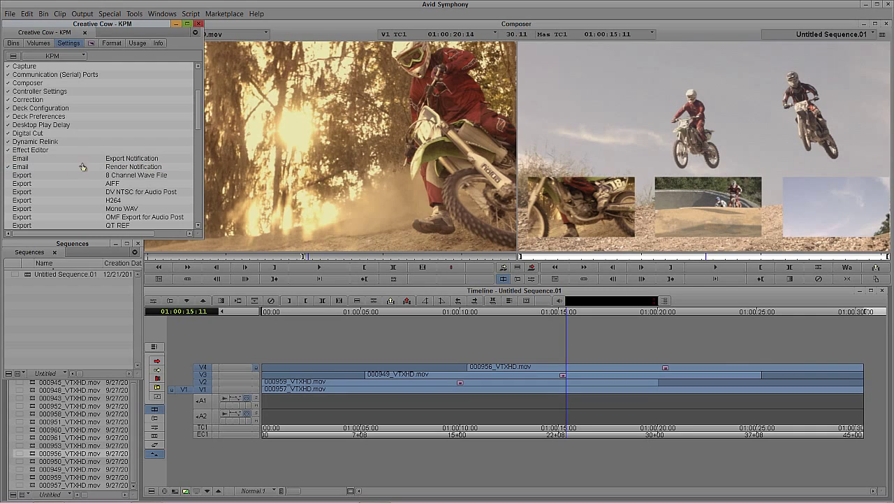
# Duplicate Export Notification, enable Consolidate or Transcode Complete, and name it 'Transcode Notification'
pyautogui.rightClick(21, 160)
pyautogui.click(15, 160)
pyautogui.rightClick(25, 161)
pyautogui.click(37, 184)
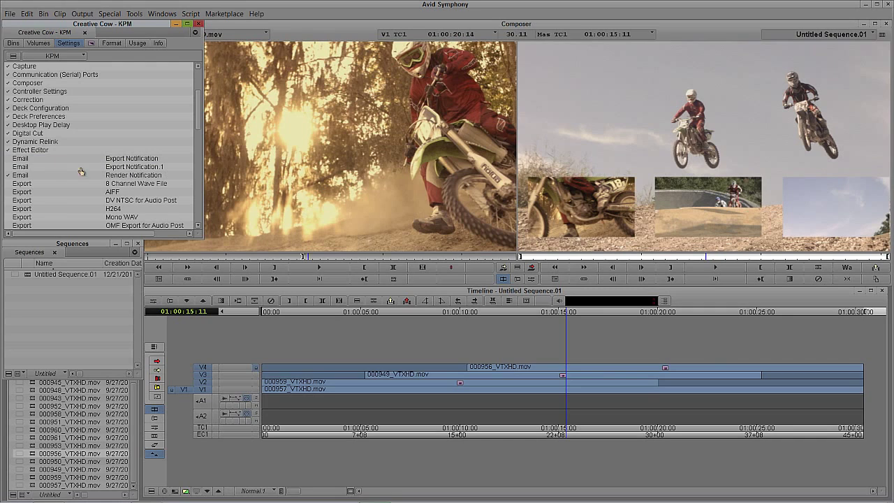
pyautogui.doubleClick(28, 171)
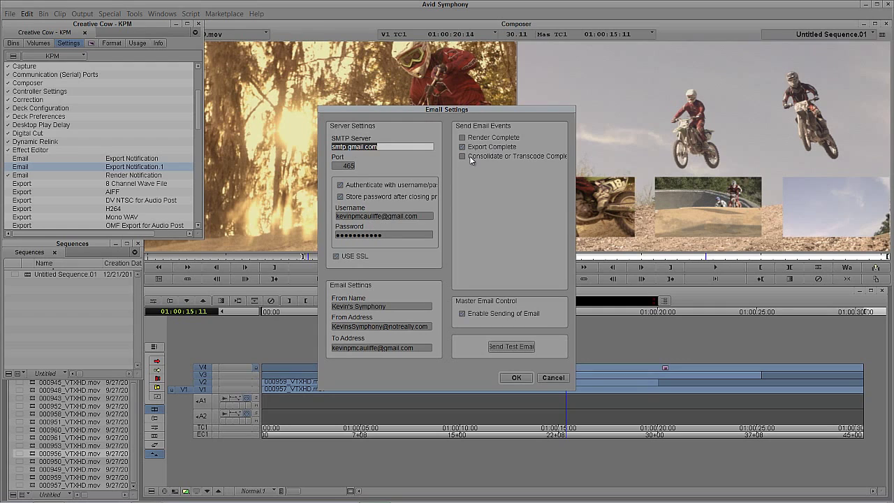
pyautogui.click(468, 156)
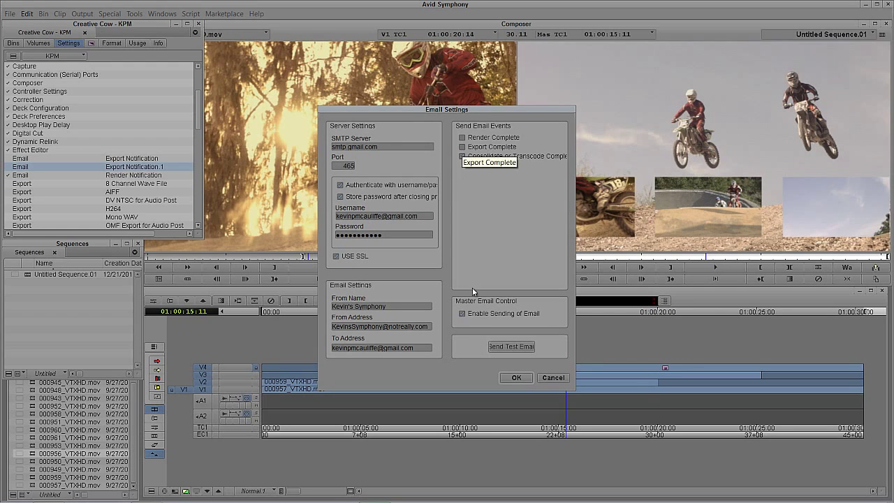
pyautogui.click(516, 377)
pyautogui.click(152, 167)
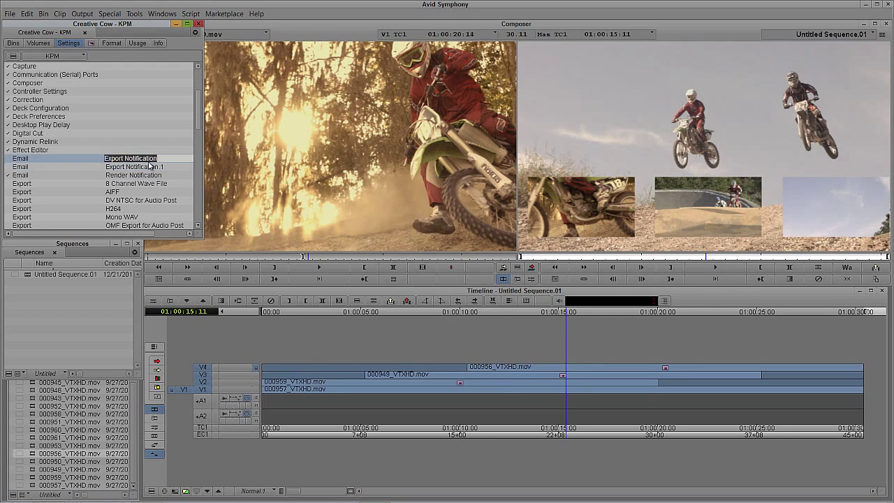
pyautogui.write('Transcode No')
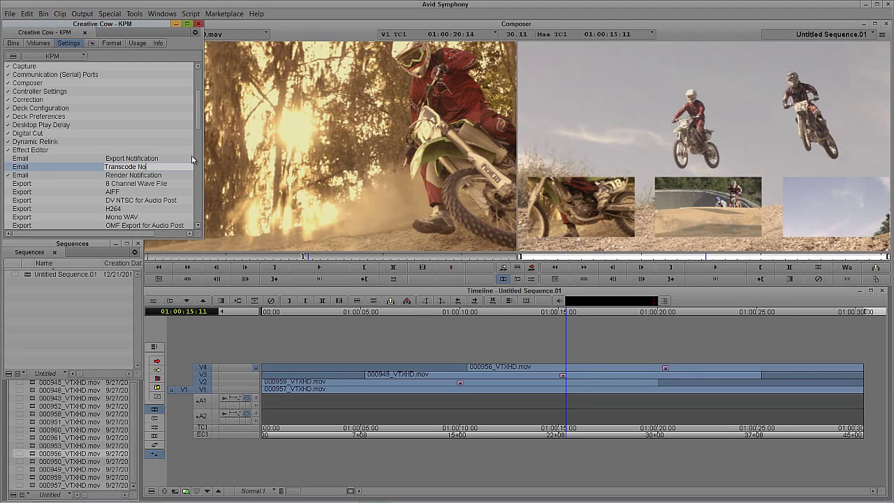
pyautogui.write('tification')
pyautogui.press('Return')
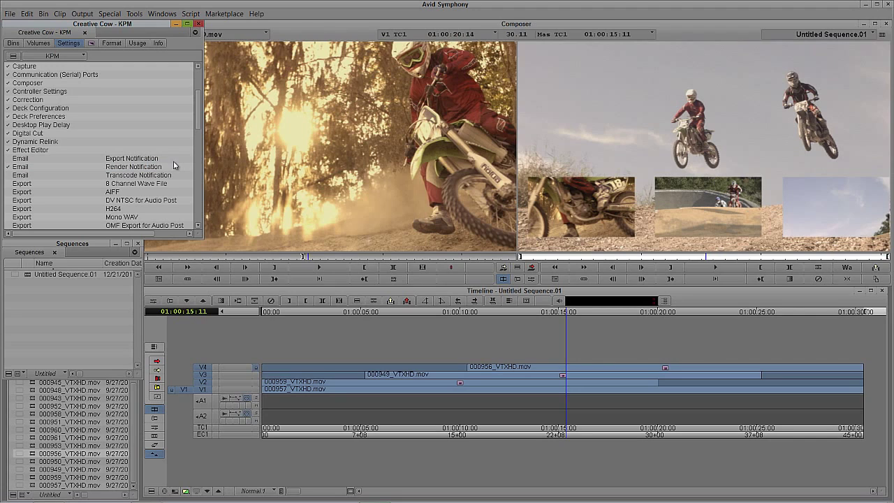
# Duplicate Render Notification with Ctrl+D and start naming the copy 'No Notifications'
pyautogui.rightClick(20, 168)
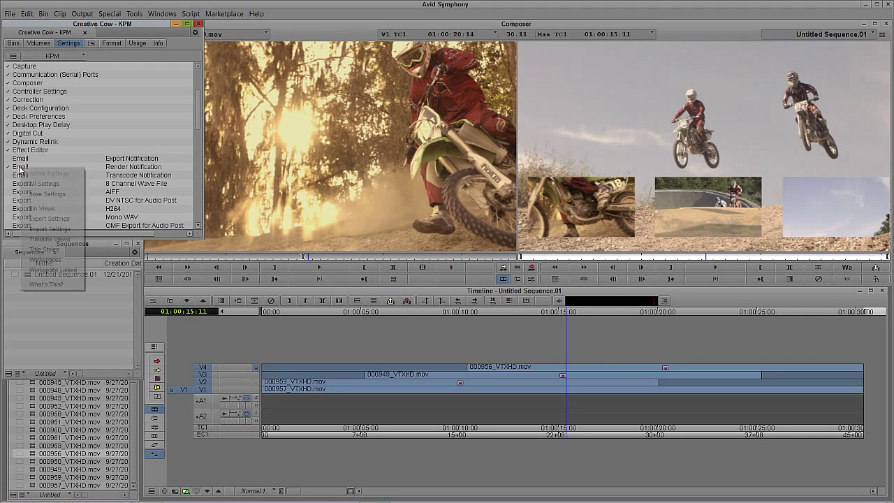
pyautogui.click(20, 169)
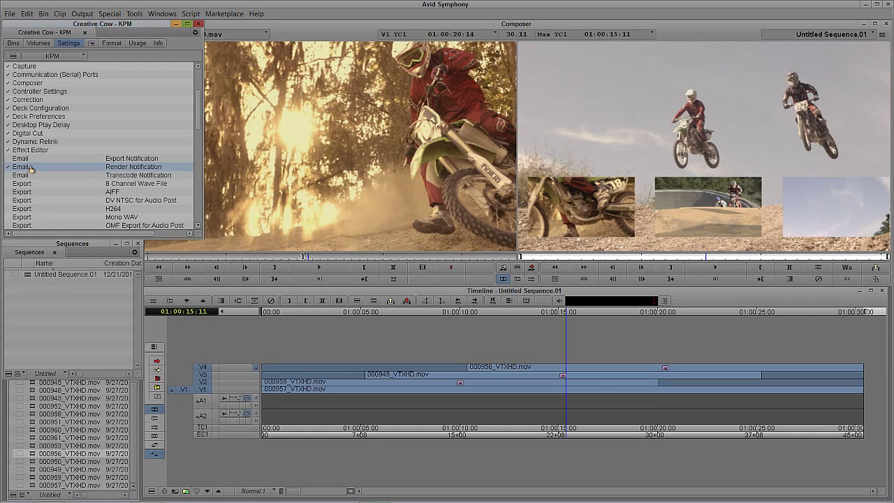
pyautogui.hotkey('ctrl', 'd')
pyautogui.click(144, 177)
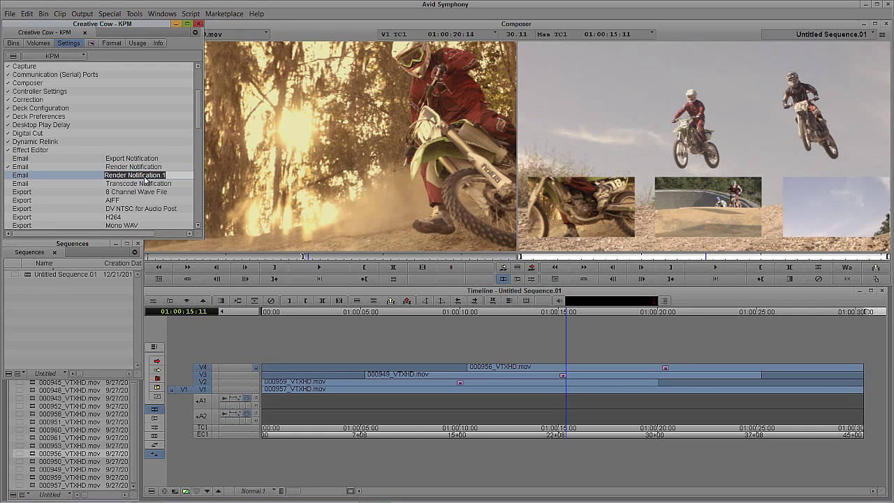
pyautogui.write('No Notificat')
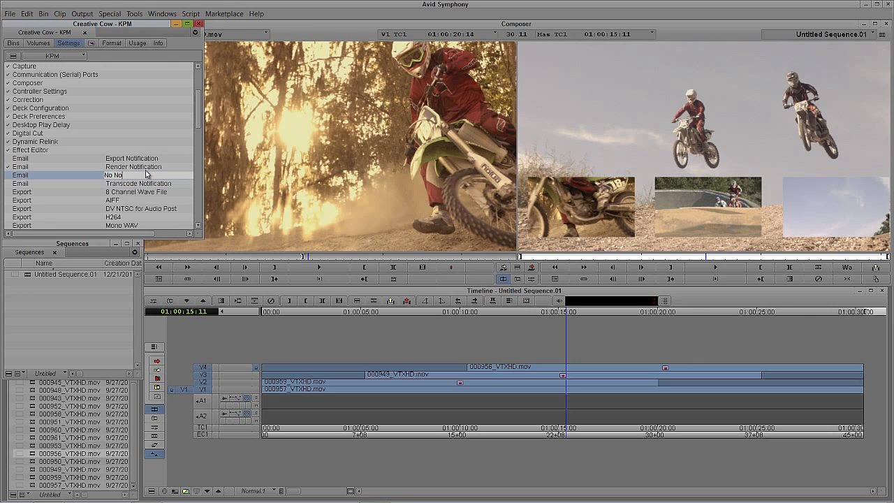
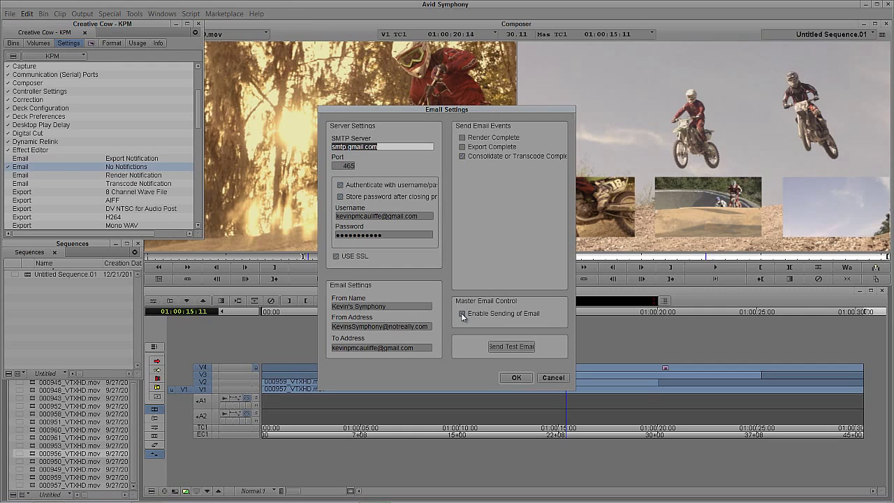
# Toggle Enable Sending of Email on and back off, then confirm the email settings with OK
pyautogui.click(462, 314)
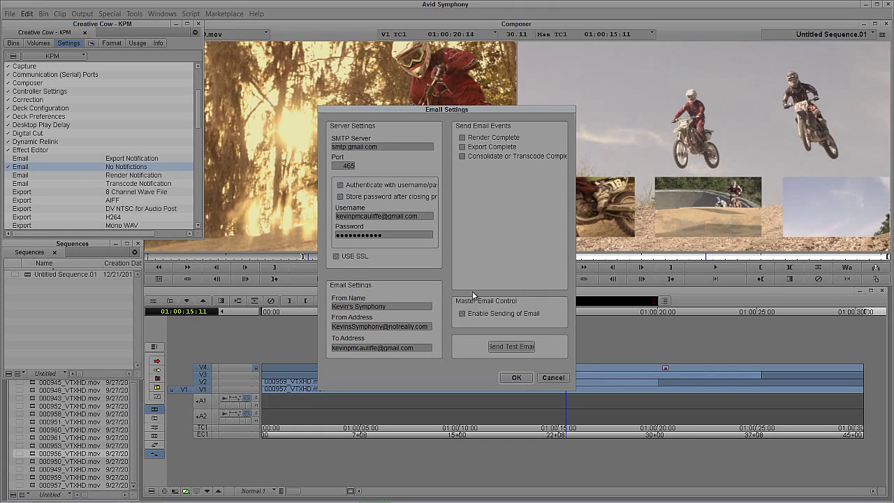
pyautogui.click(462, 314)
pyautogui.click(514, 378)
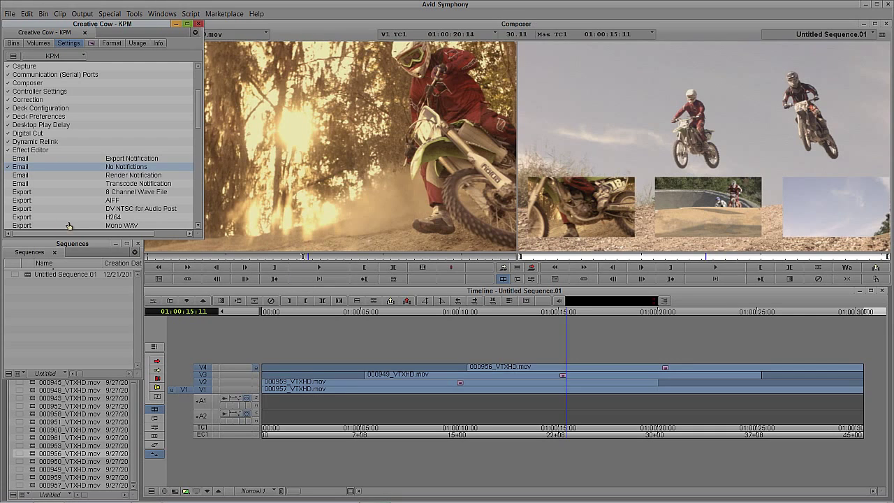
# Make Email – Transcode Notification the active setting instead of Export Notification
pyautogui.click(8, 159)
pyautogui.click(8, 184)
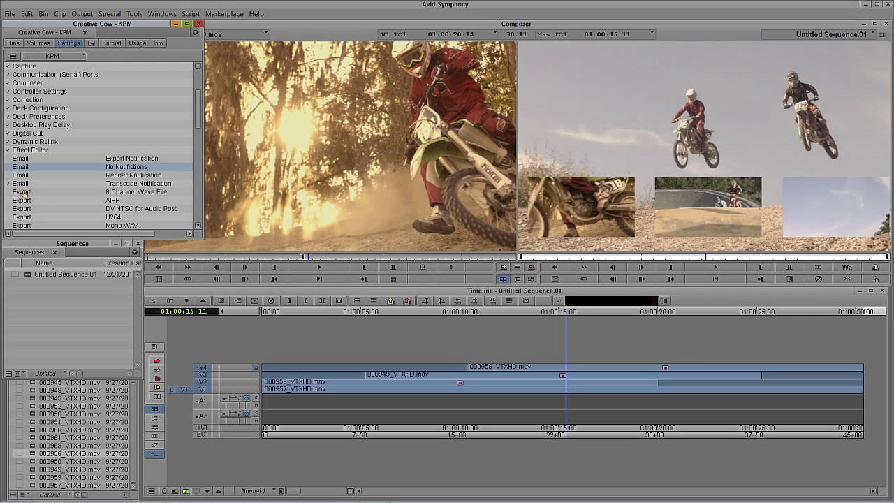